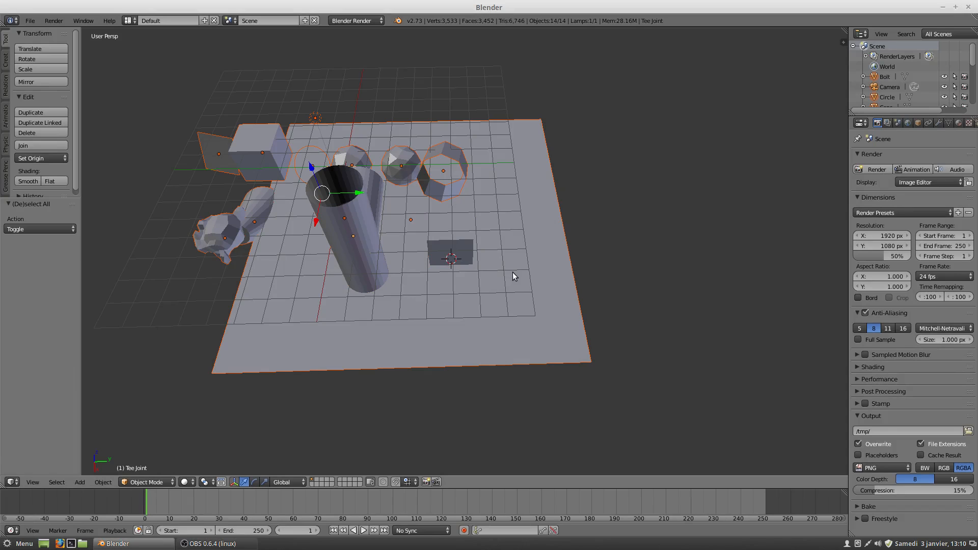
Step: Delete all selected objects from the scene and reset the 3D cursor to the world origin
key(x)
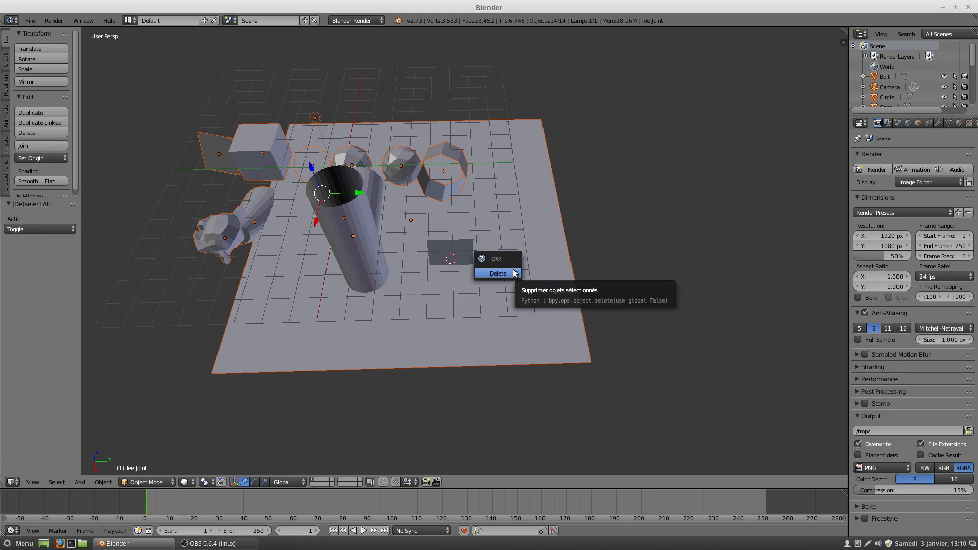
click(507, 275)
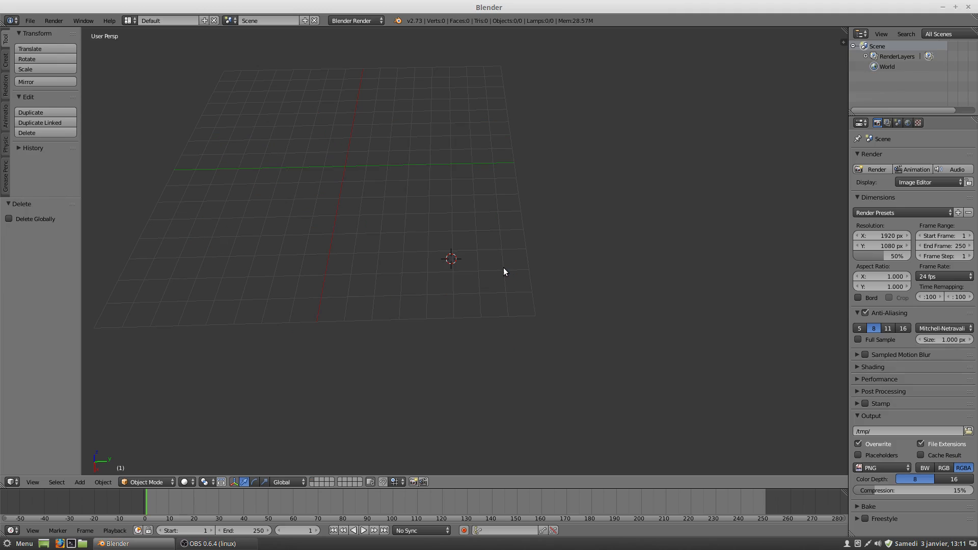
click(345, 168)
key(shift+c)
shift+middle_drag(346, 177, 460, 248)
Step: Switch to top view and add a Bezier curve at the world origin
click(82, 482)
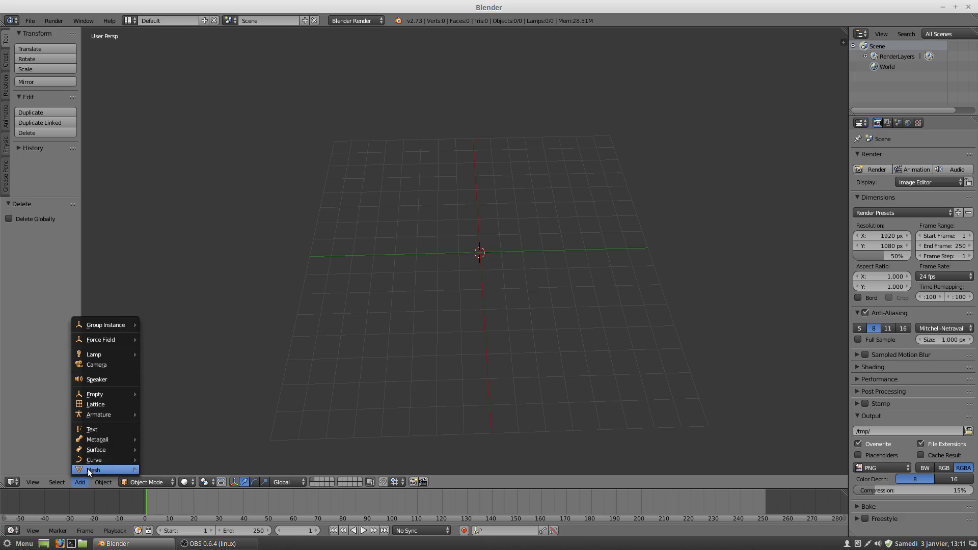
mouse_move(90, 460)
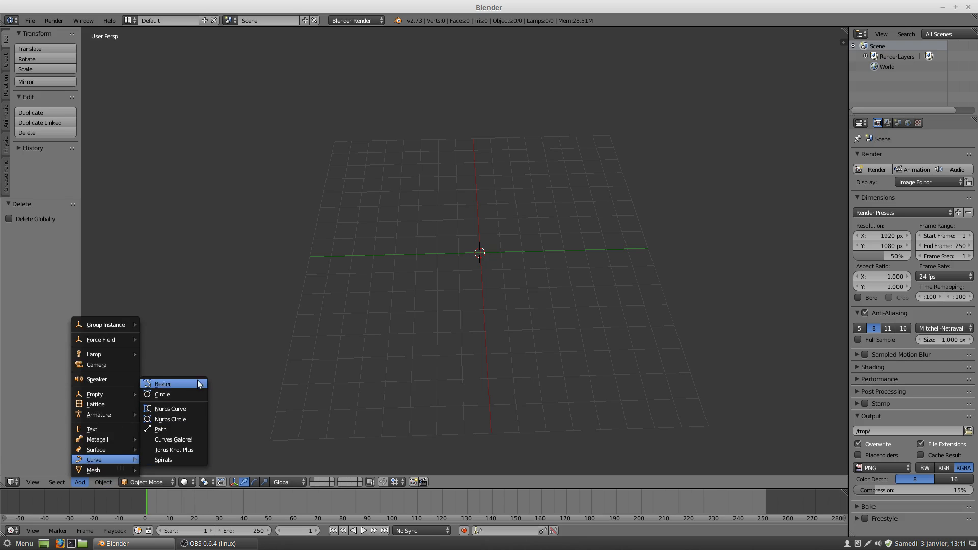
key(KP_7)
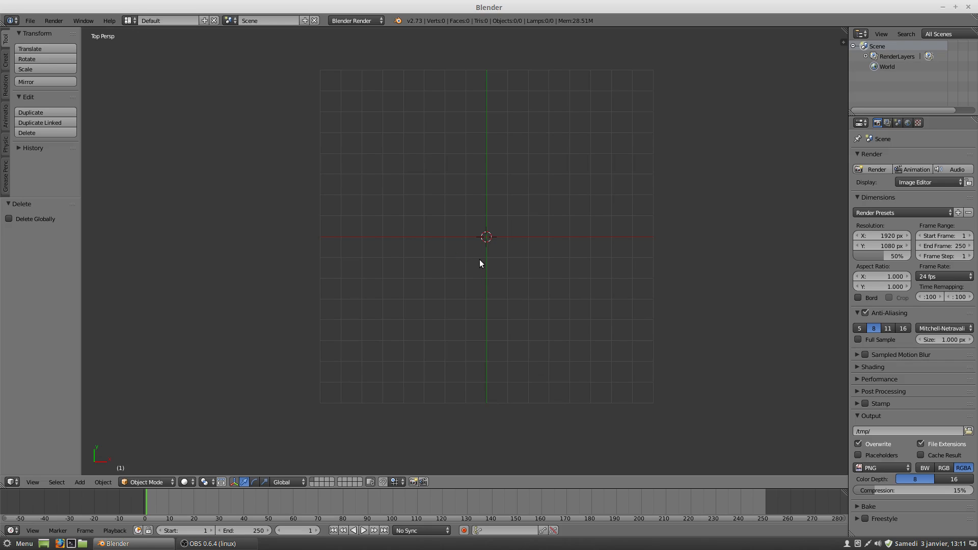
click(82, 484)
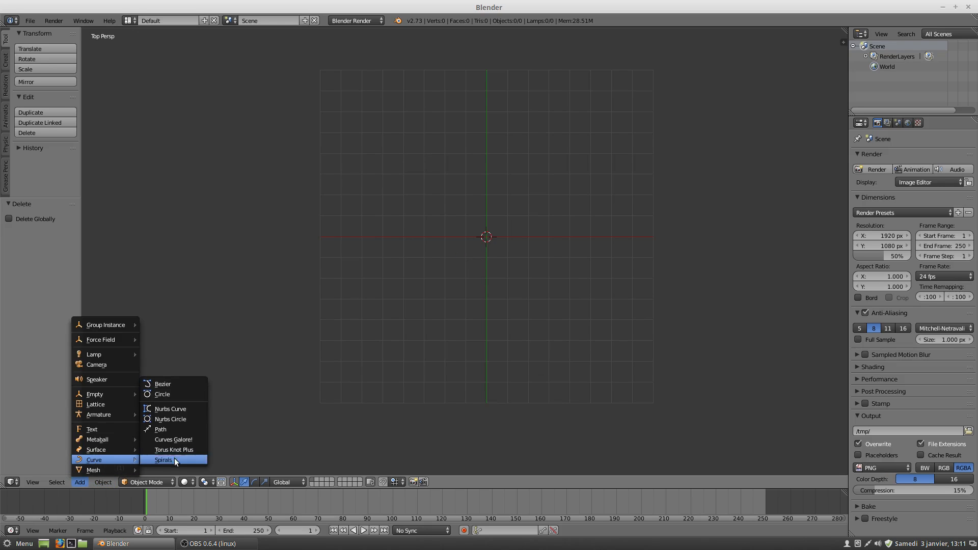
click(194, 387)
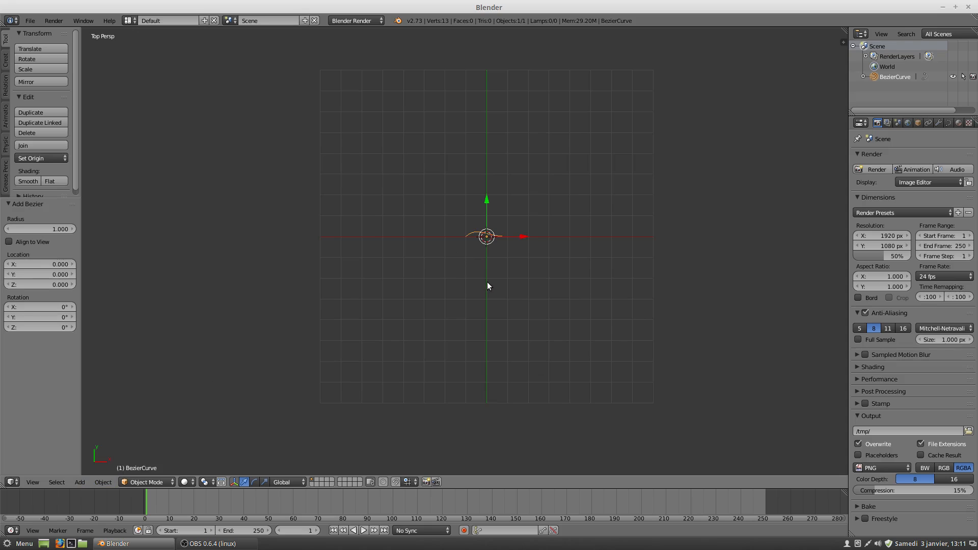
Step: Add a Bezier circle below the Bezier curve, at about X 0.04, Y -2.17
click(104, 482)
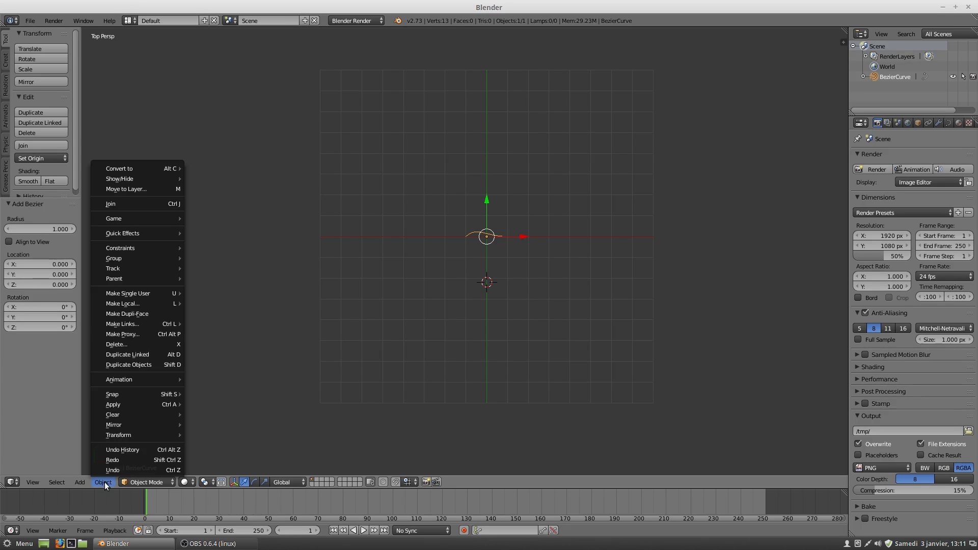
mouse_move(80, 484)
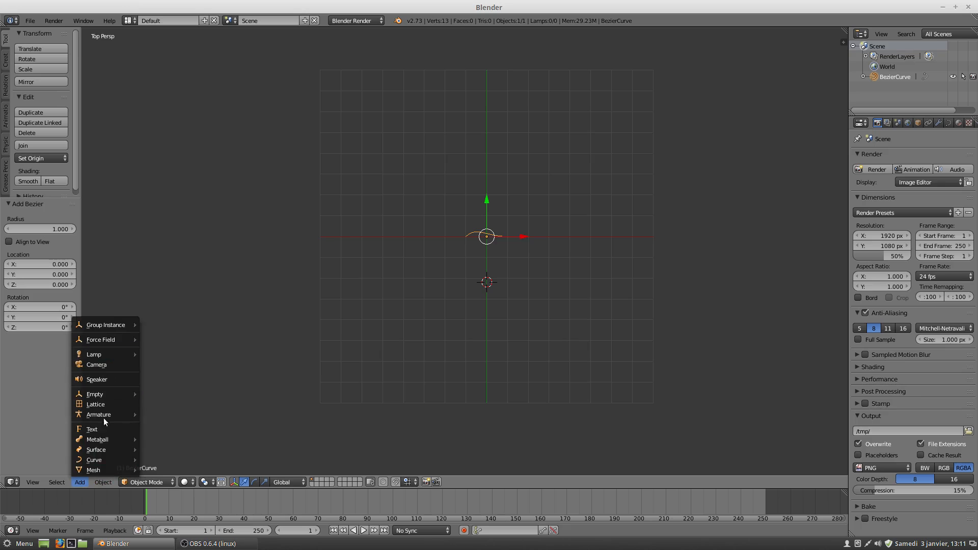
mouse_move(102, 461)
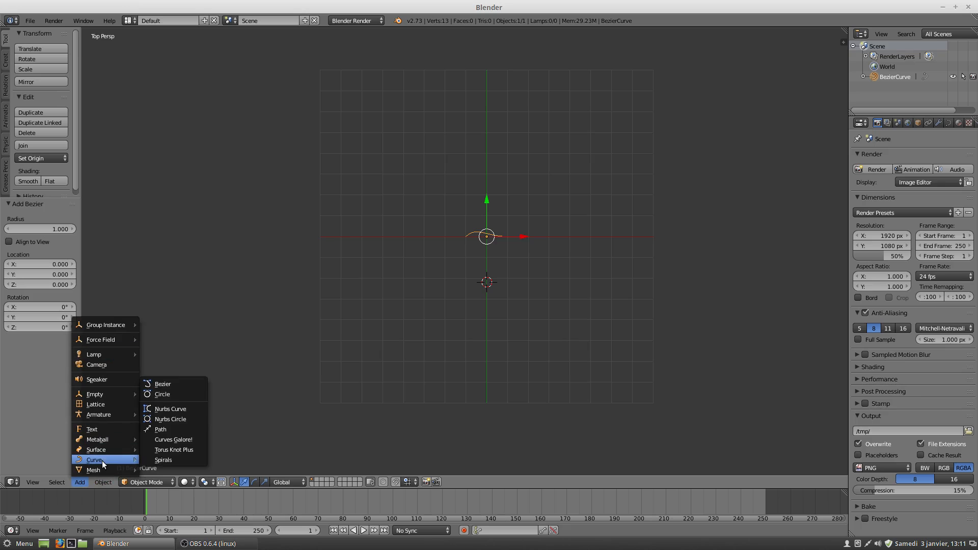
click(175, 397)
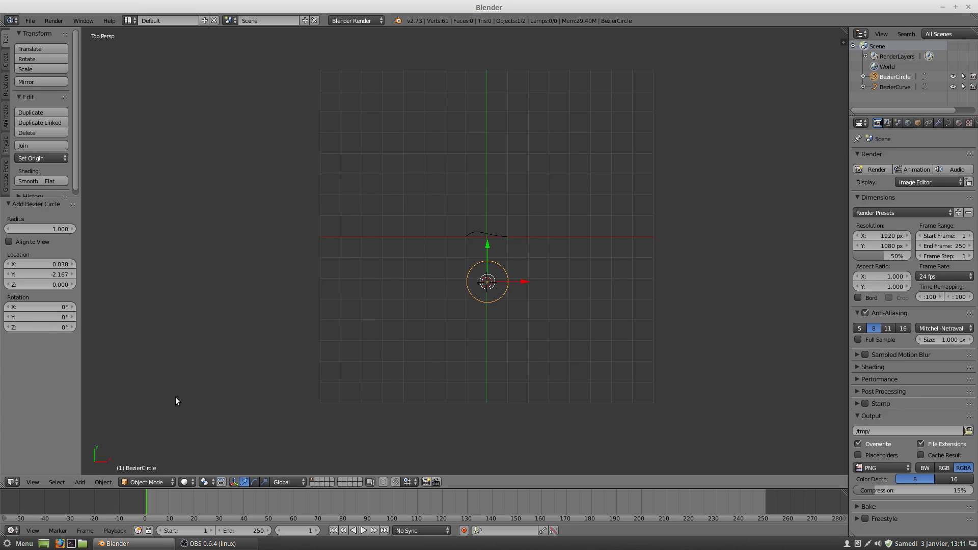
Step: Add a Nurbs curve beside the Bezier curve, at about X 4.03, Y 0.06
click(570, 236)
click(79, 482)
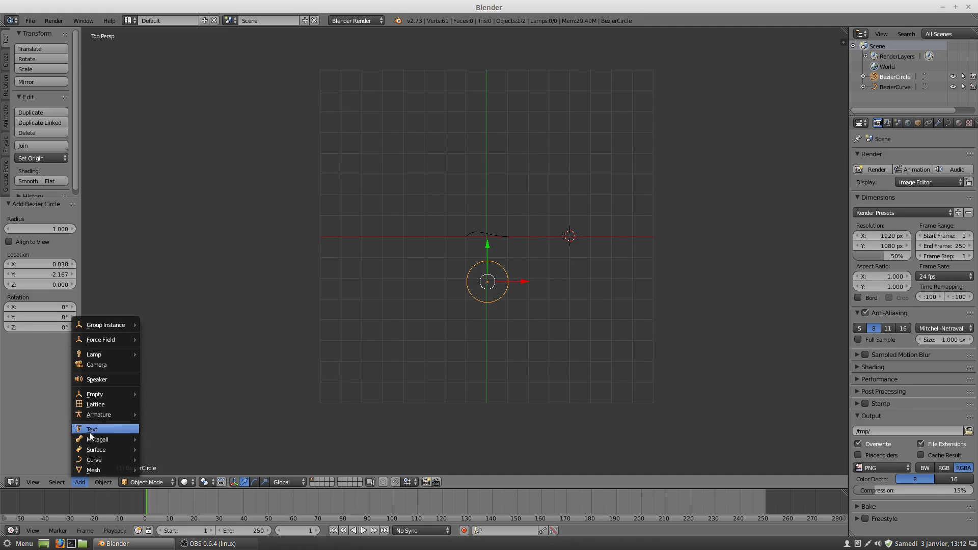
mouse_move(96, 461)
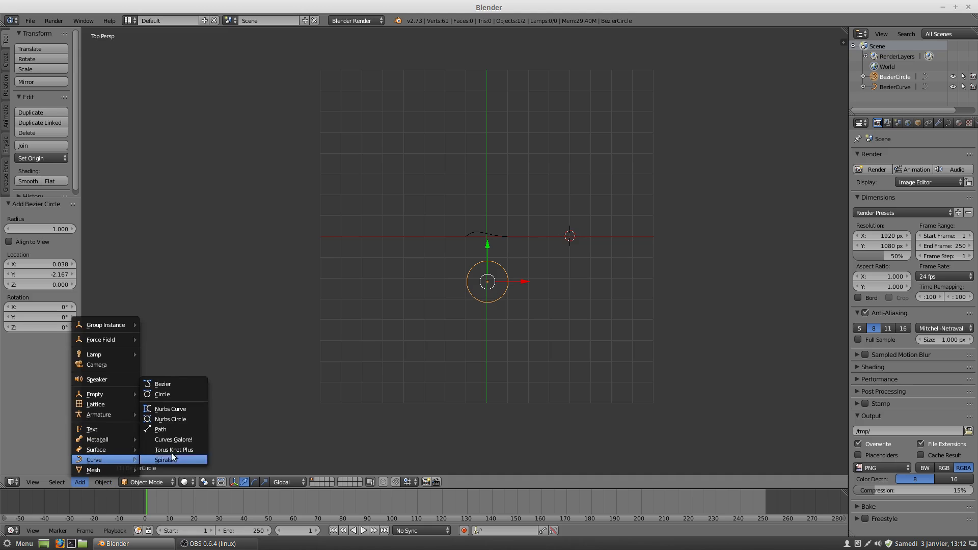
click(178, 409)
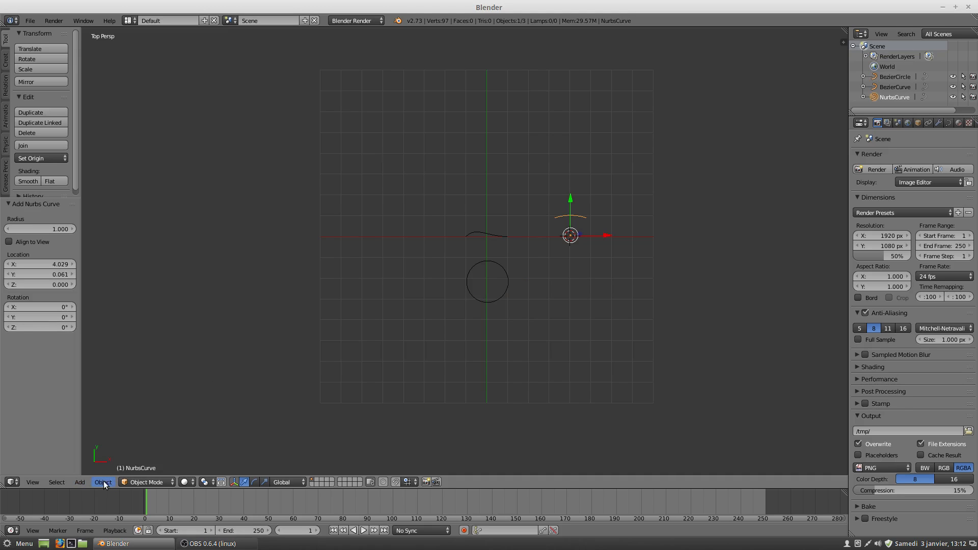
Step: Add a Nurbs circle below the Nurbs curve, at about X 4.13, Y -2.24
click(571, 283)
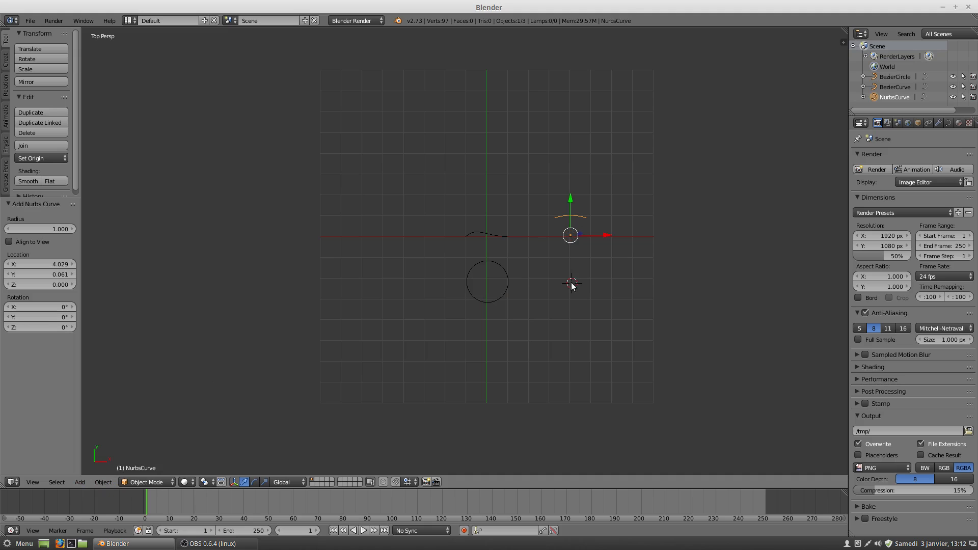
click(81, 482)
mouse_move(89, 468)
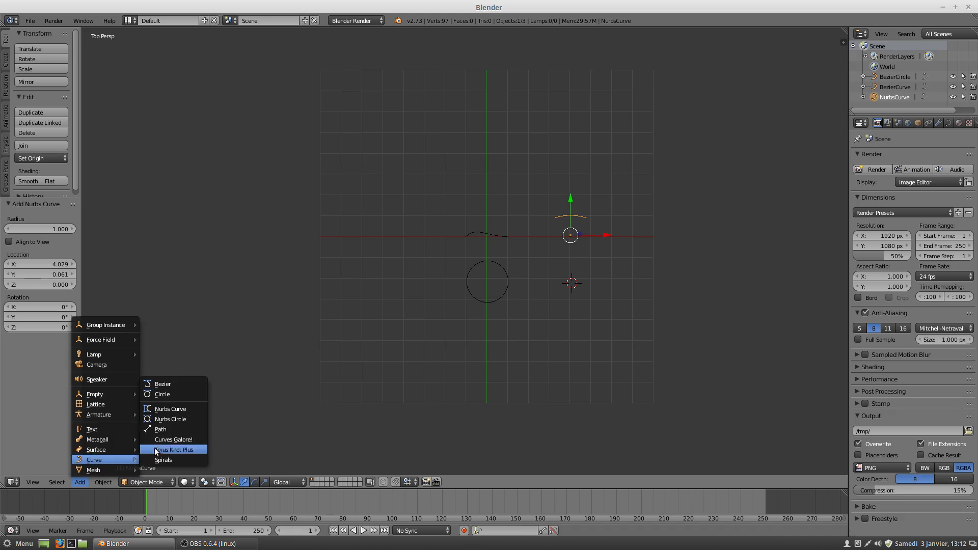
click(183, 419)
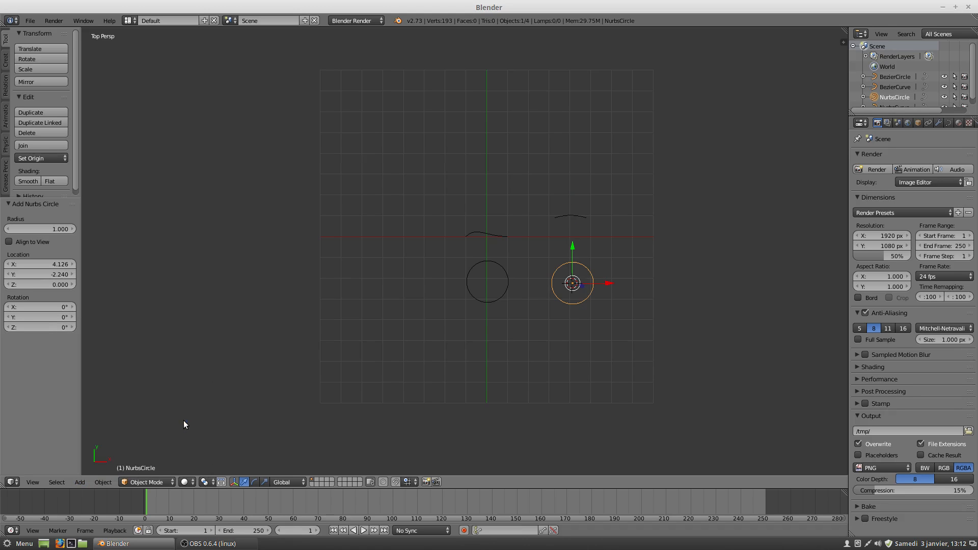
Step: Add a path below the Nurbs circle at about X 4.20, Y -5.72, and move it about -2.06 along X
click(485, 346)
click(573, 354)
click(79, 482)
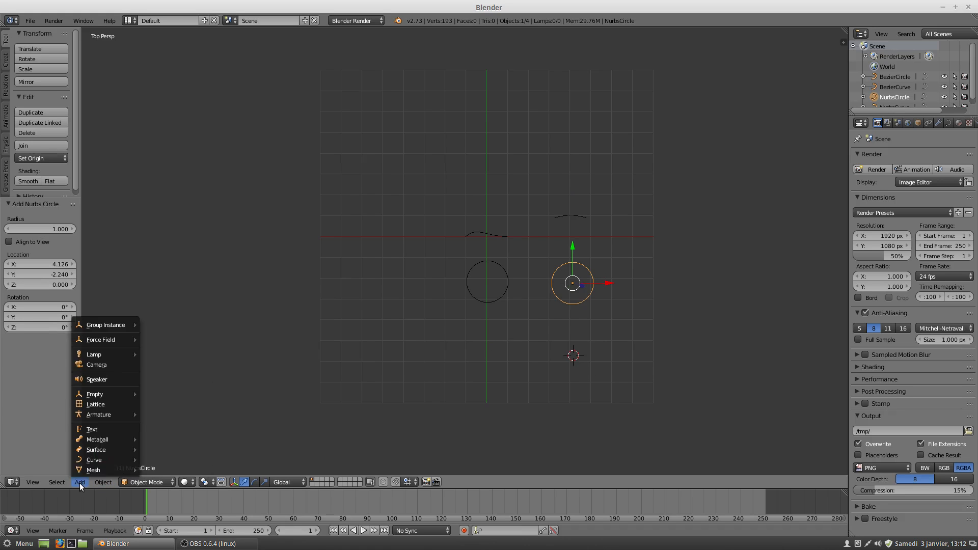
mouse_move(84, 468)
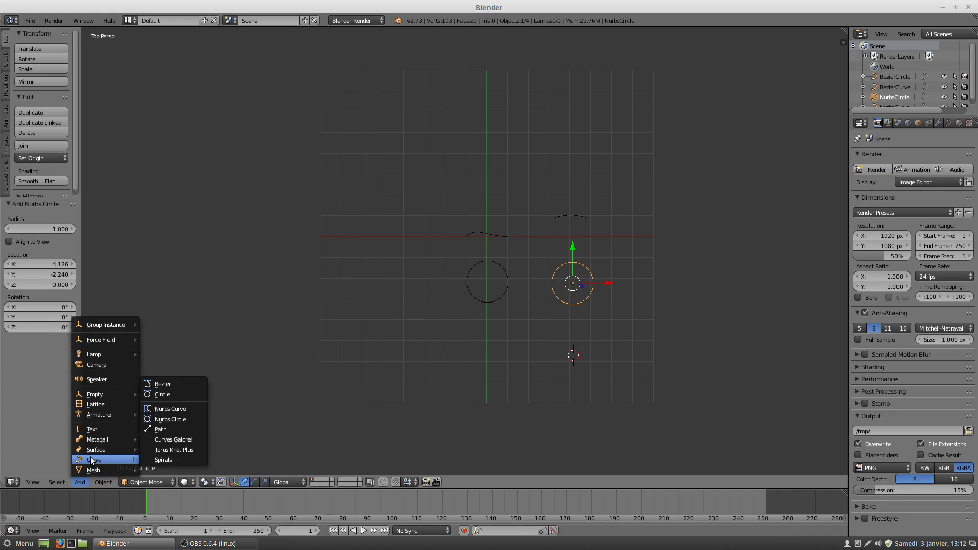
click(170, 430)
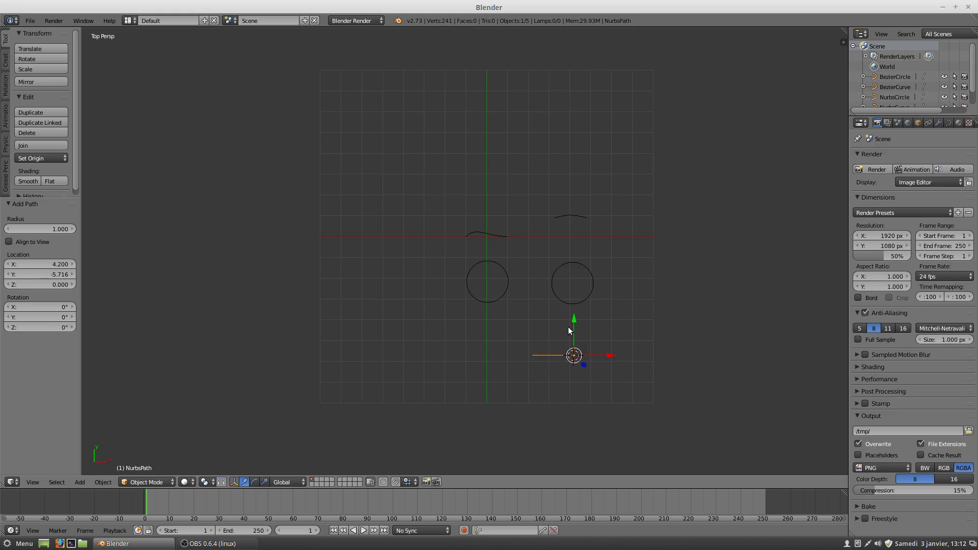
drag(610, 356, 569, 356)
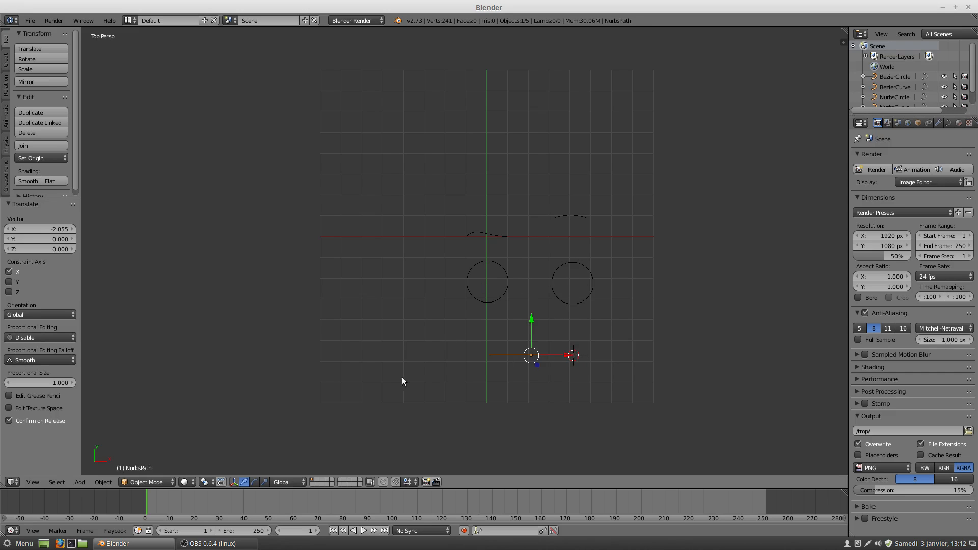
Step: Select the Bezier curve, enter Edit Mode and hide the 3D transform manipulator
click(484, 234)
right_click(490, 234)
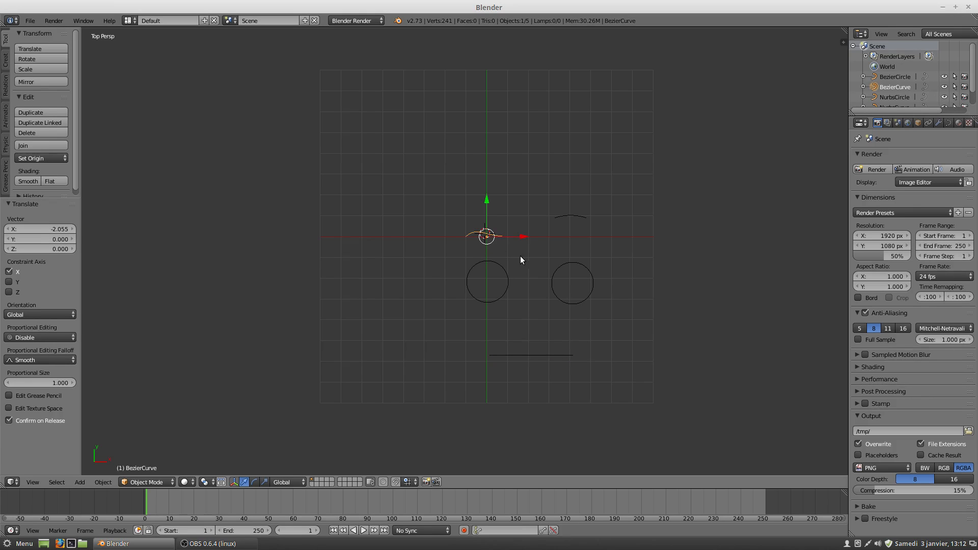
click(133, 481)
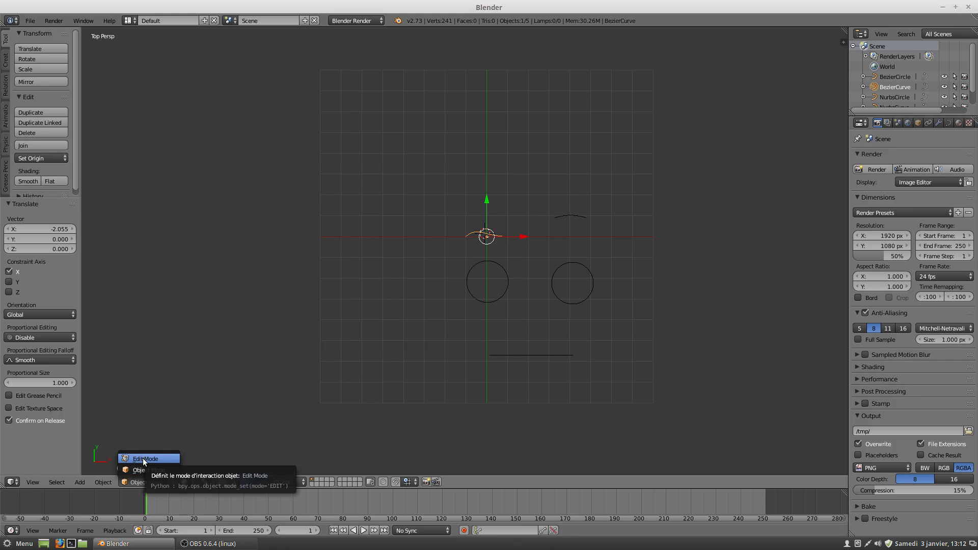
click(142, 458)
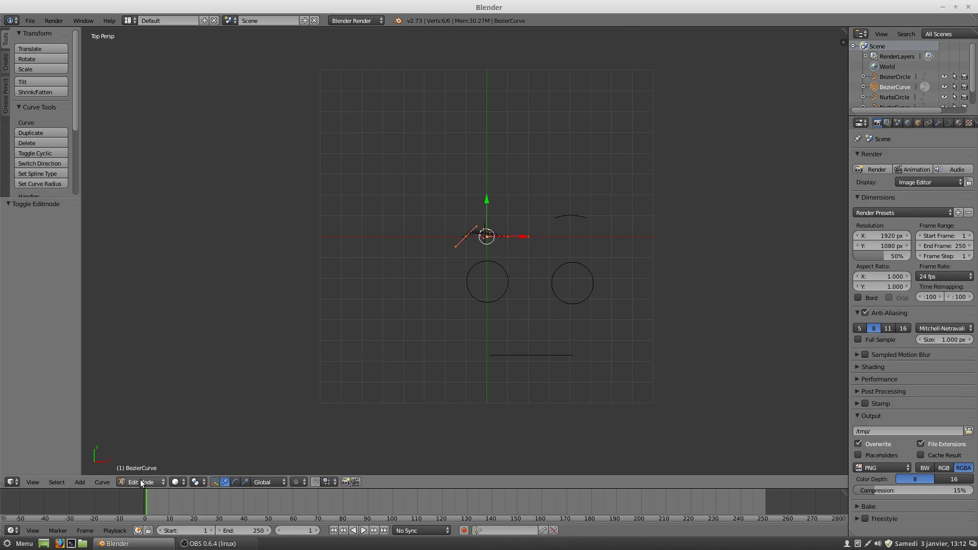
key(Tab)
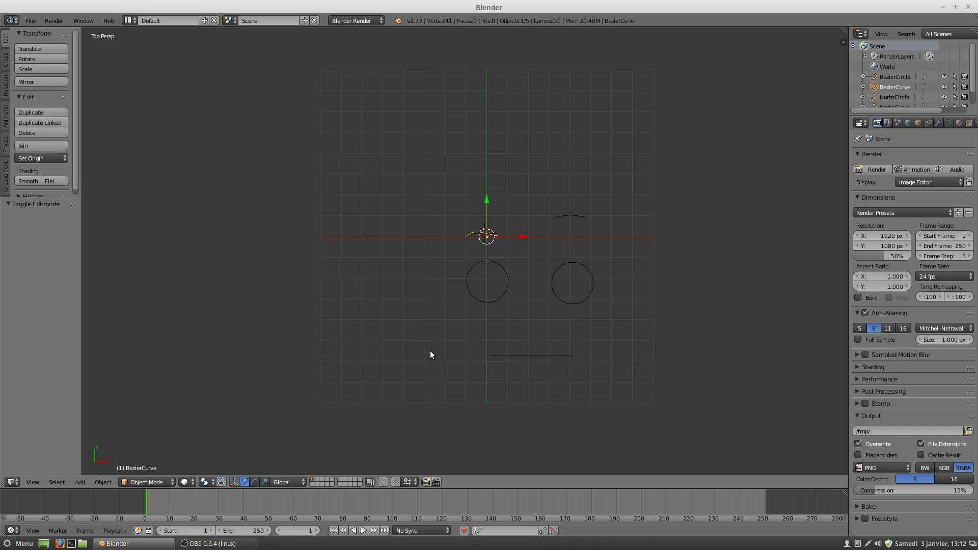
key(Tab)
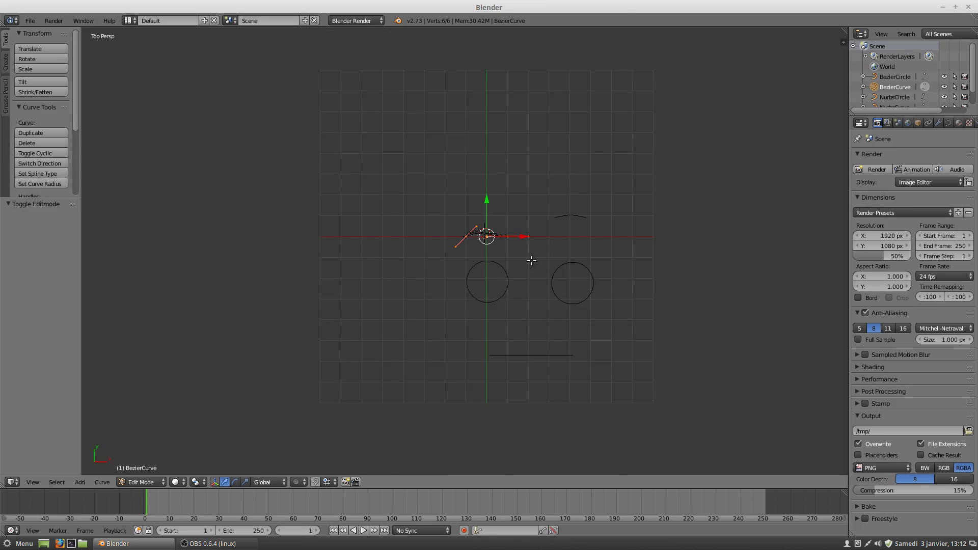
scroll(531, 262, up, 3)
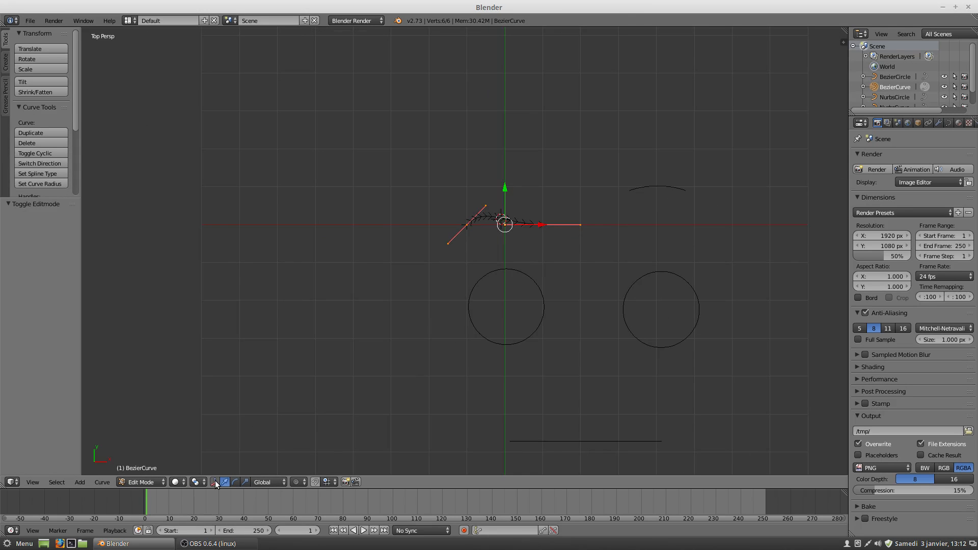
key(ctrl+space)
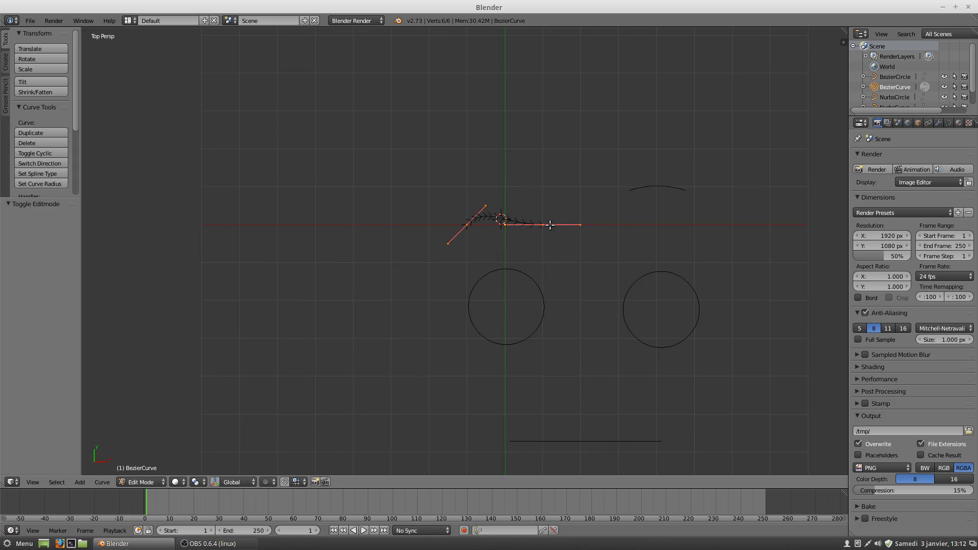
Step: Move the upper handle of the Bezier curve's left point about -0.50 in X and 2.66 in Y, making it vertical
right_click(467, 225)
right_click(487, 202)
key(g)
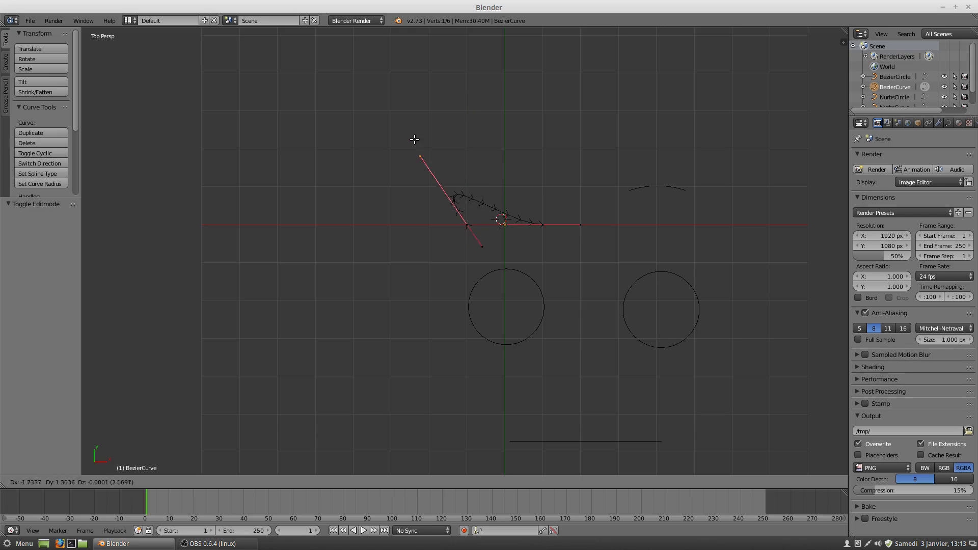
click(466, 99)
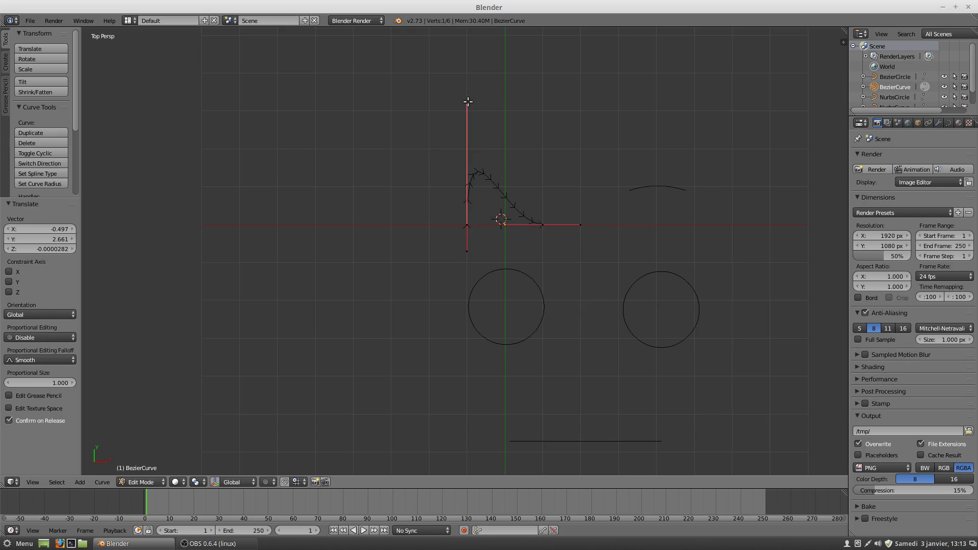
Step: Move the outer handle of the curve's right point about -0.04 in X and 1.48 in Y, and return to Object Mode
right_click(581, 227)
key(g)
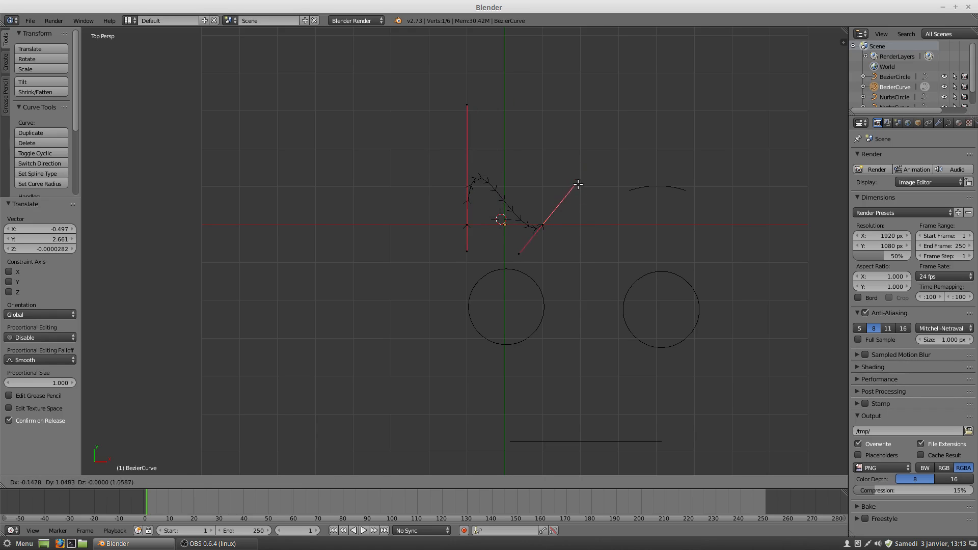
click(582, 170)
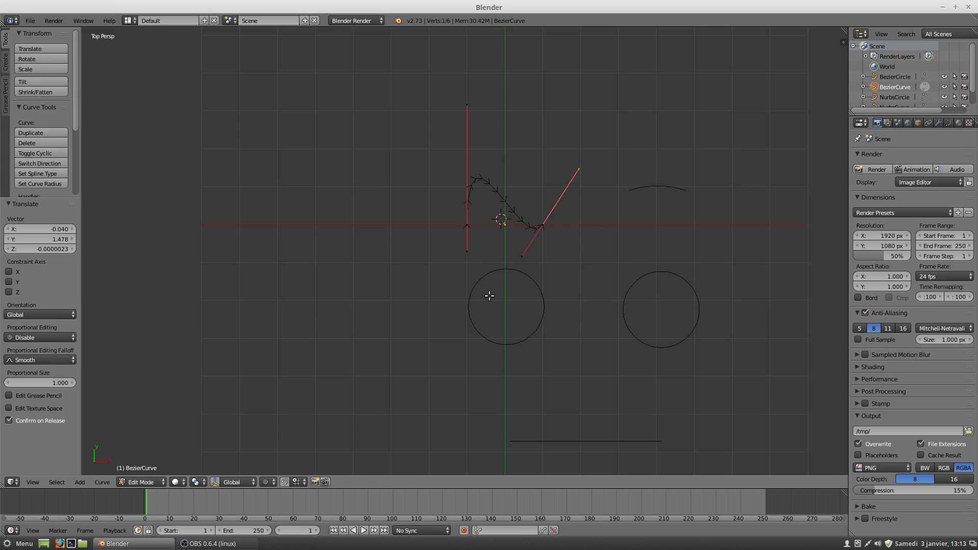
key(Tab)
Step: Add another Bezier circle beside the existing one, at about X -3.05, Y -2.00
right_click(541, 317)
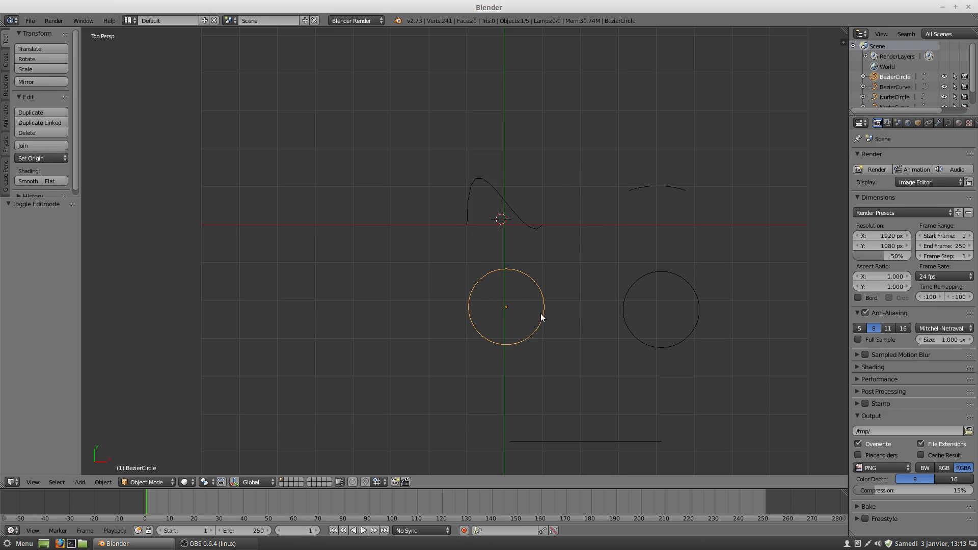
right_click(518, 219)
right_click(478, 284)
click(389, 301)
key(shift+a)
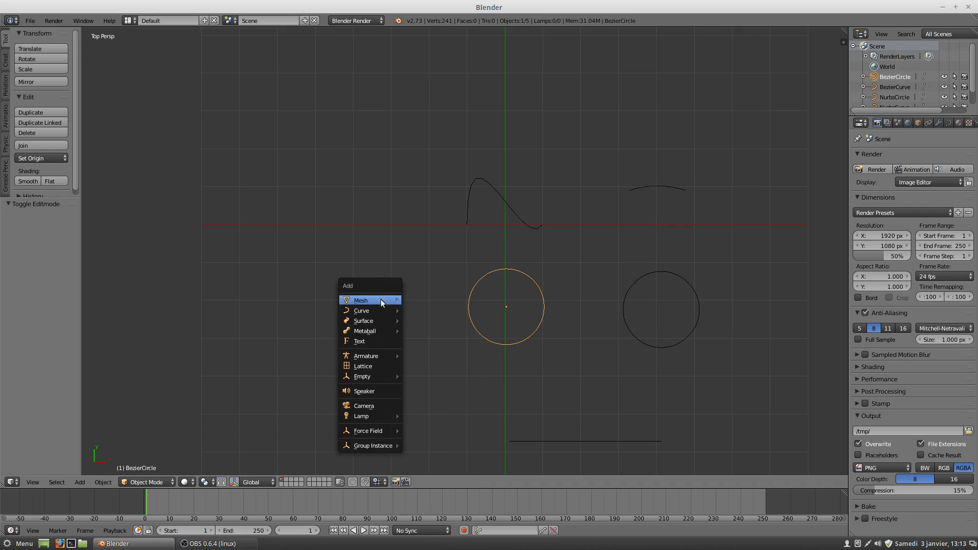
mouse_move(380, 311)
click(427, 321)
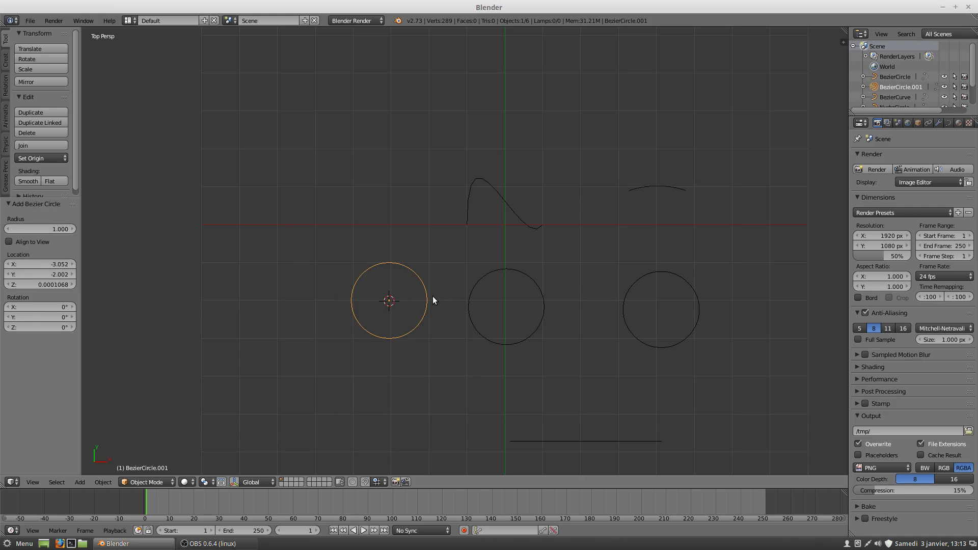
Step: Reshape the new Bezier circle in Edit Mode by pulling its right point inward and stretching the handles of its right and top points
key(Tab)
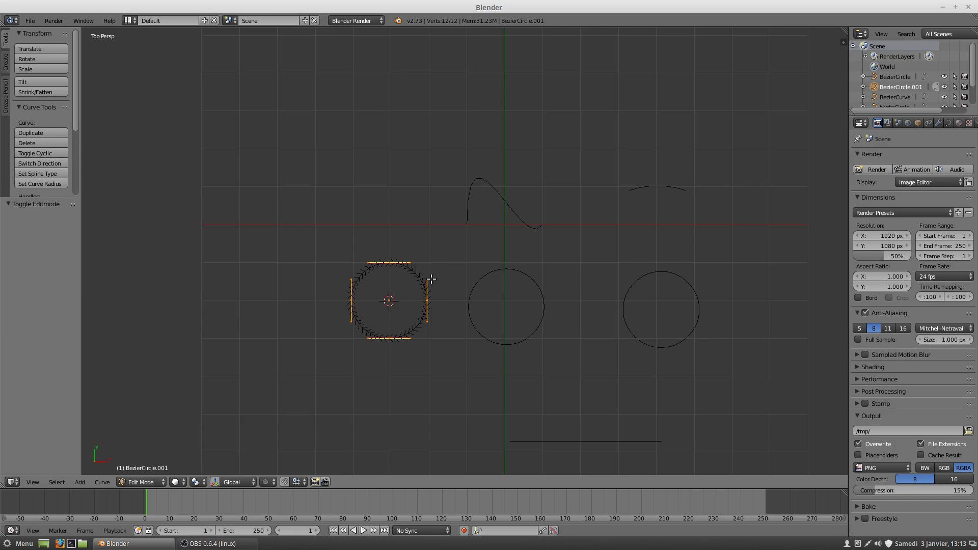
right_drag(433, 281, 406, 299)
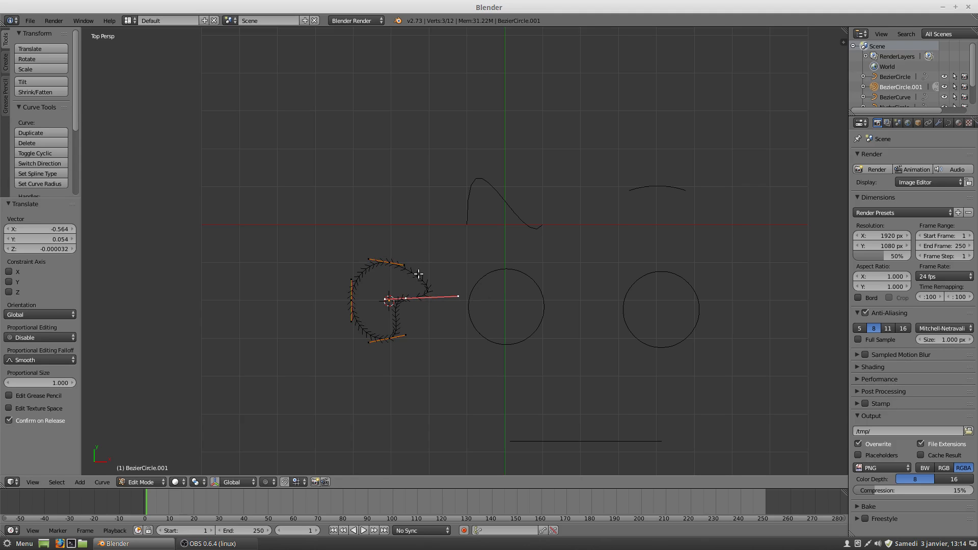
right_drag(406, 297, 524, 297)
right_drag(406, 269, 422, 242)
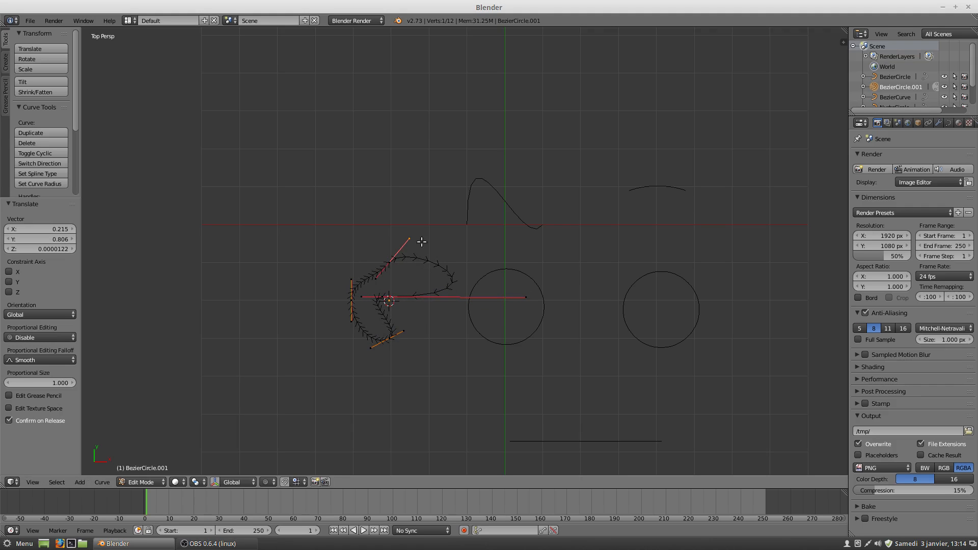
key(Tab)
Step: Move the Nurbs circle's lower-right control point about 1.94 in X and -0.79 in Y, and its middle-right one about 1.84 and 1.41
right_click(643, 277)
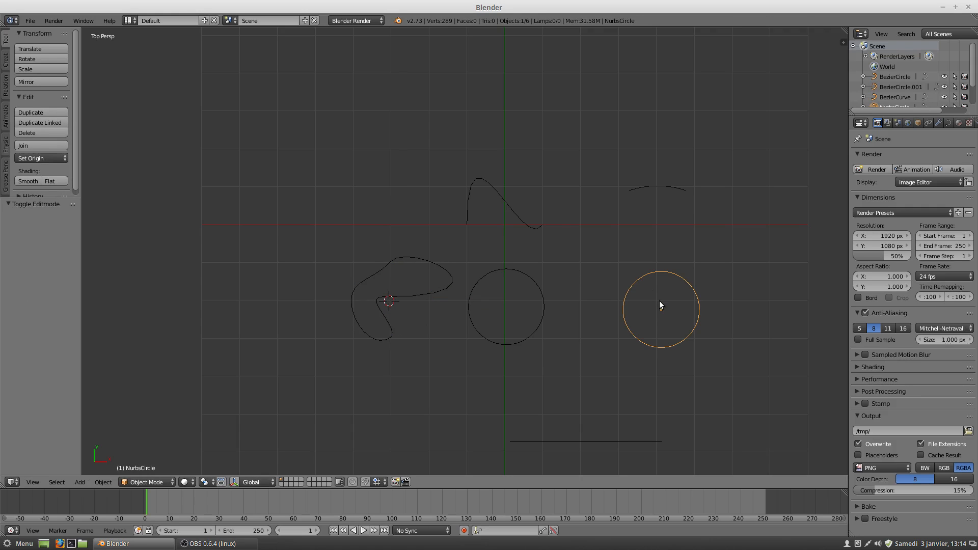
key(Tab)
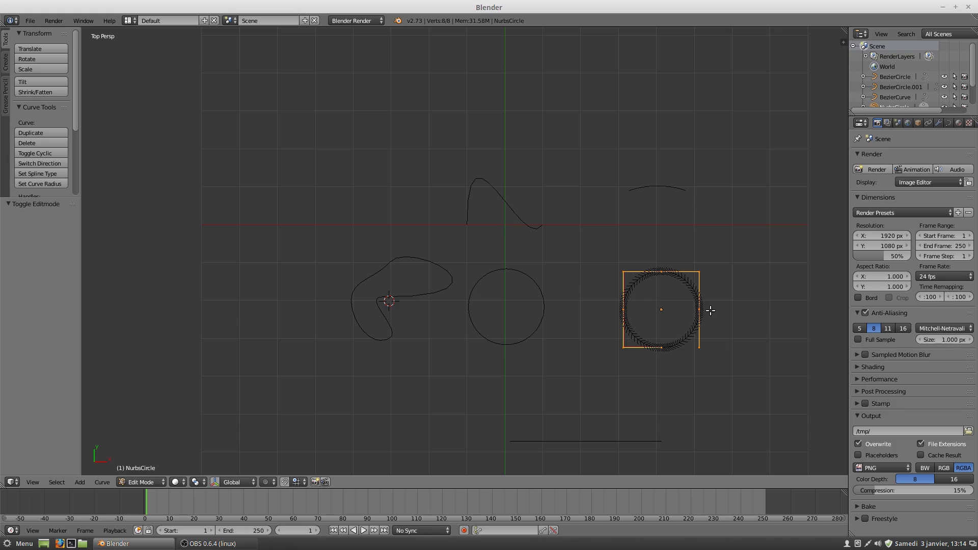
right_click(699, 348)
key(g)
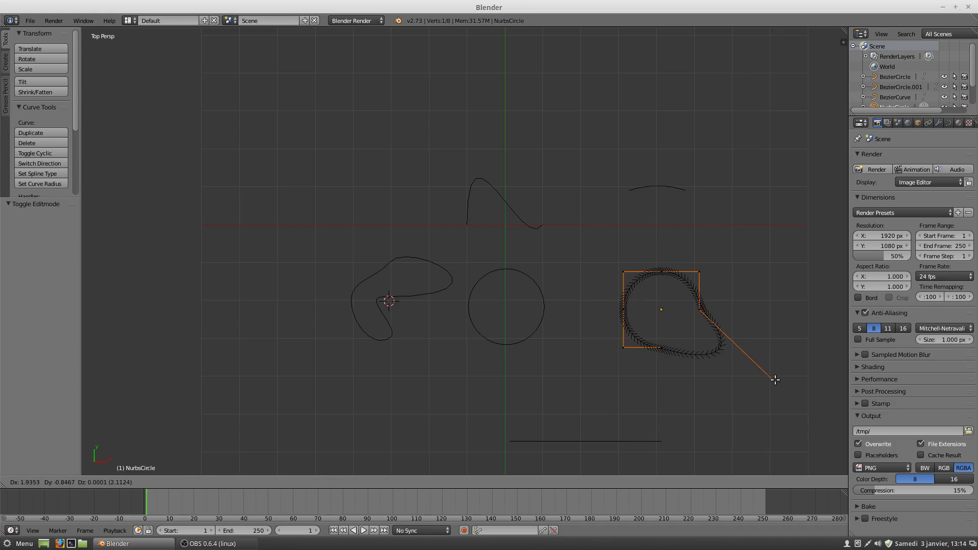
click(773, 377)
right_click(698, 305)
key(g)
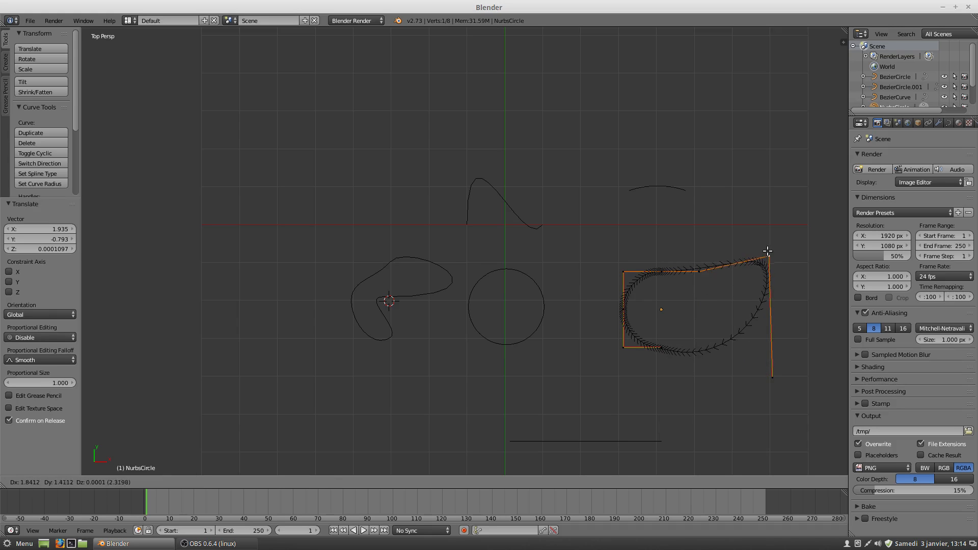
click(769, 255)
Step: Move the Nurbs circle's upper-right control point up about 1.47 in Y and back down about 5.22 in Y, below the circle
right_click(698, 260)
key(g)
click(696, 219)
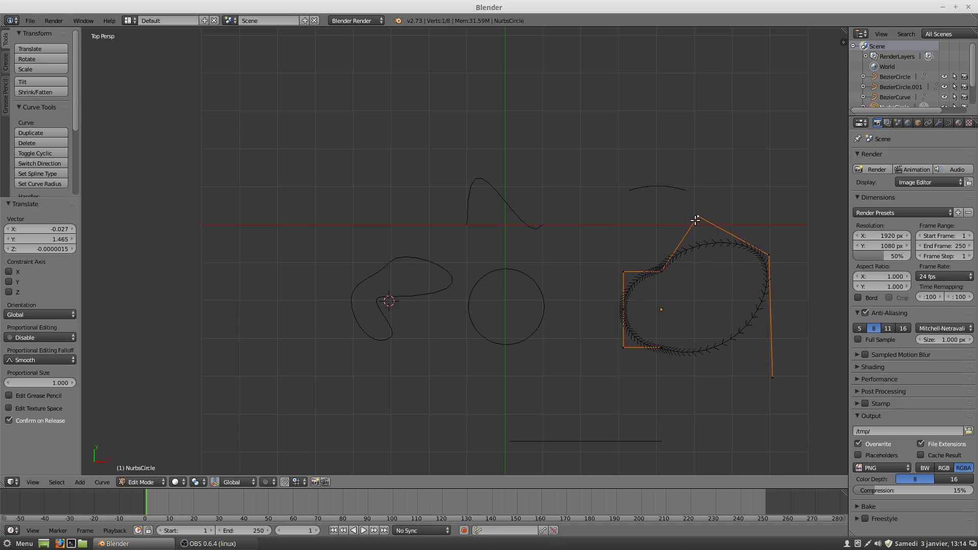
key(g)
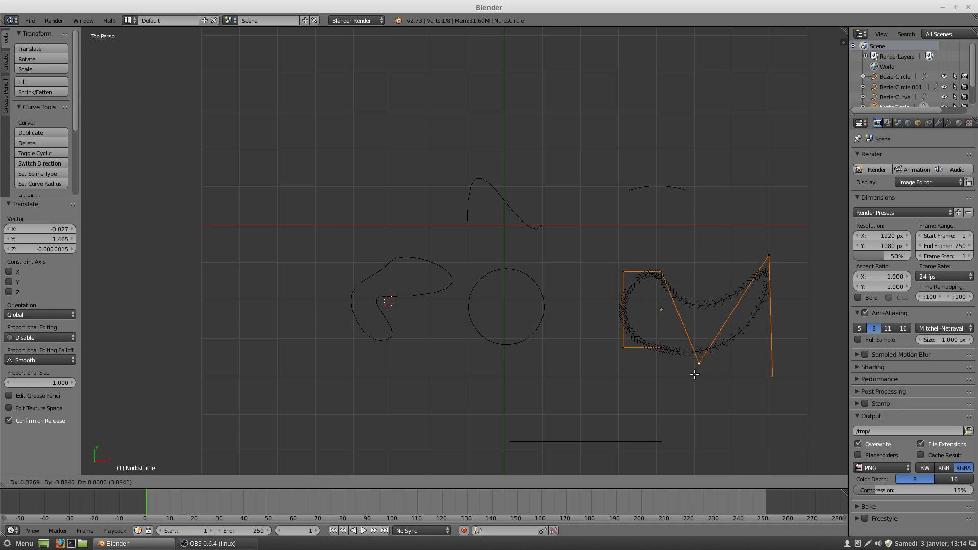
click(687, 421)
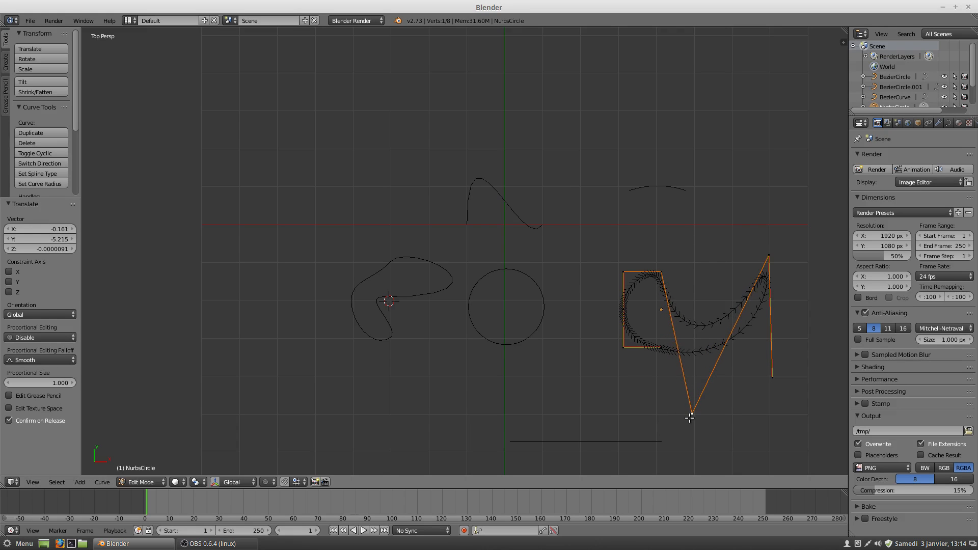
Step: Move the Nurbs circle's top-middle control point about -0.43, -0.46 and its upper-left one about -0.28, 0.54, and return to Object Mode
right_click(661, 273)
key(g)
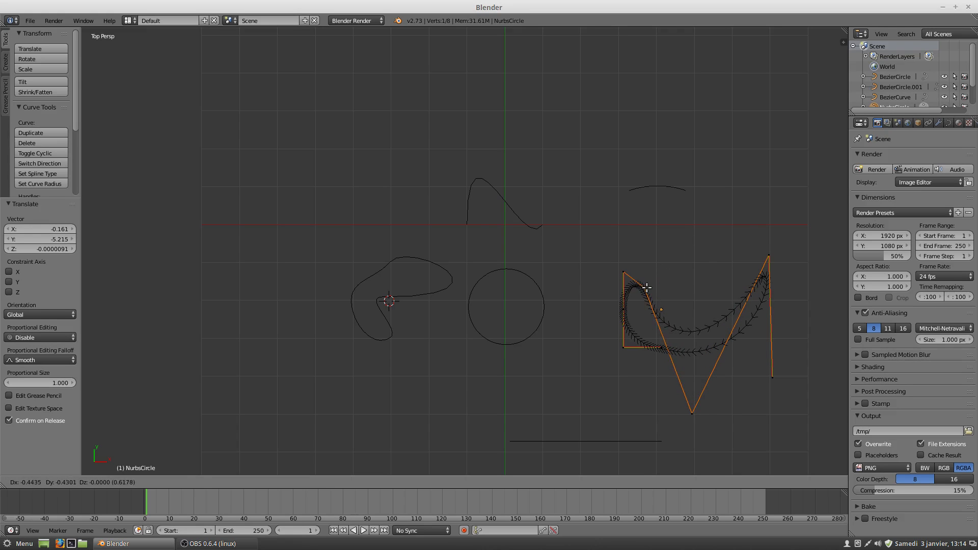
click(649, 288)
right_click(626, 274)
key(g)
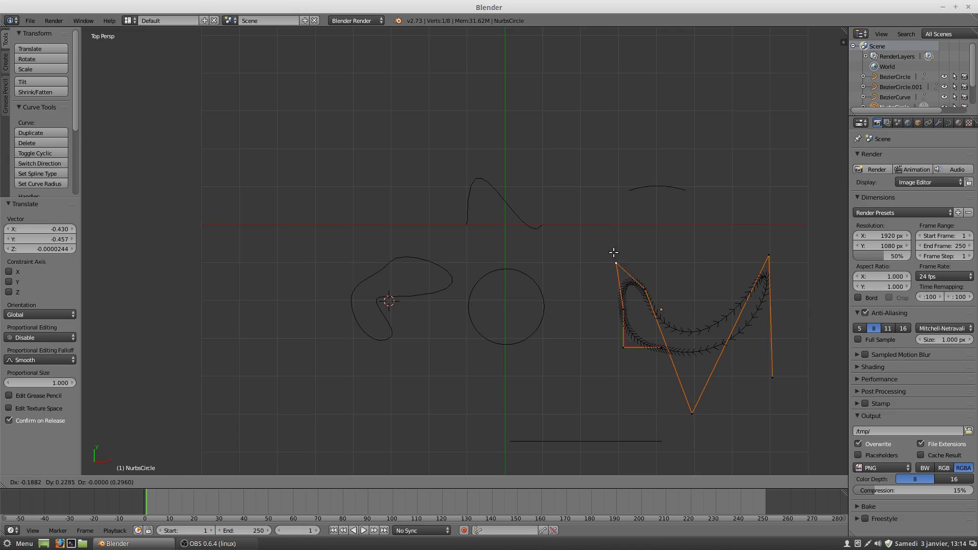
click(616, 254)
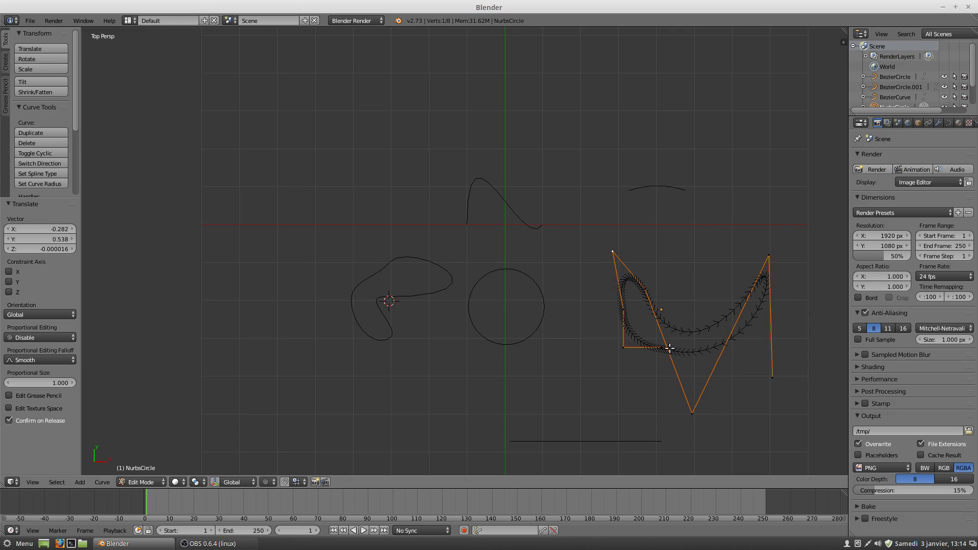
key(Tab)
Step: Move the Nurbs curve's right end control point about 1.16 in X and 0.32 in Y in Edit Mode, and return to Object Mode
right_click(669, 192)
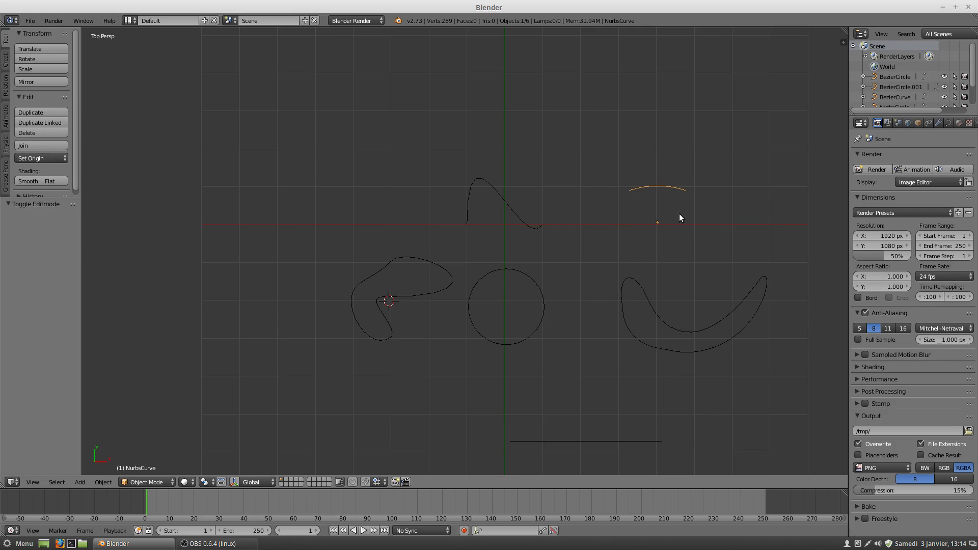
key(Tab)
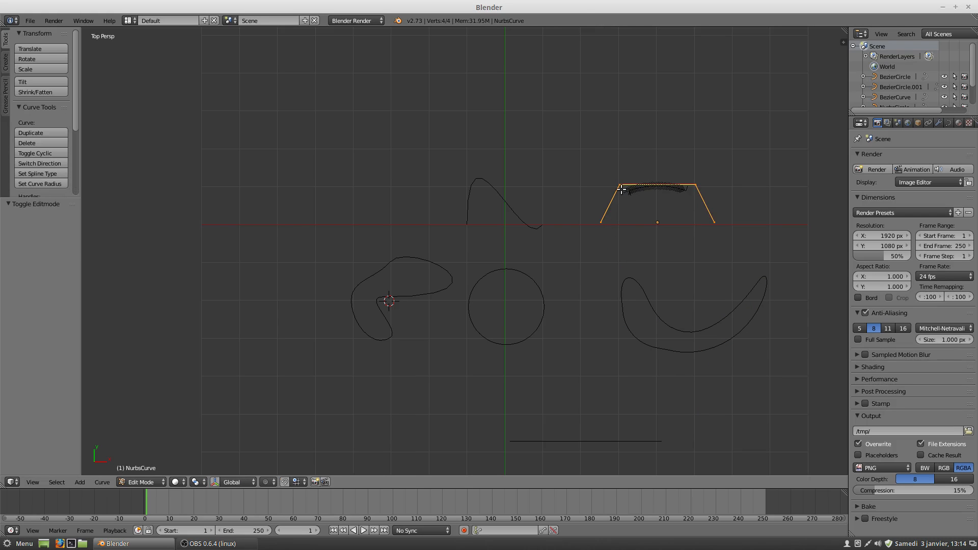
right_click(716, 222)
key(g)
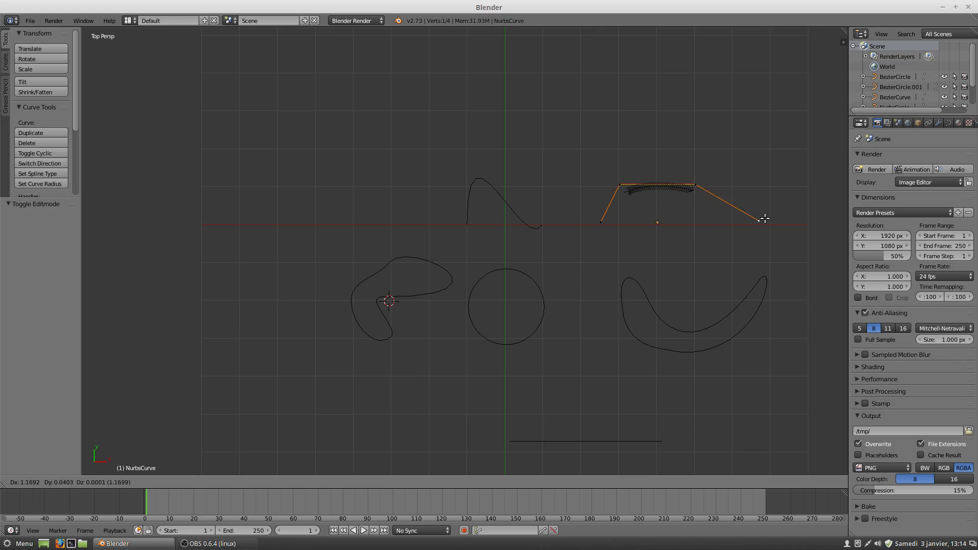
click(763, 209)
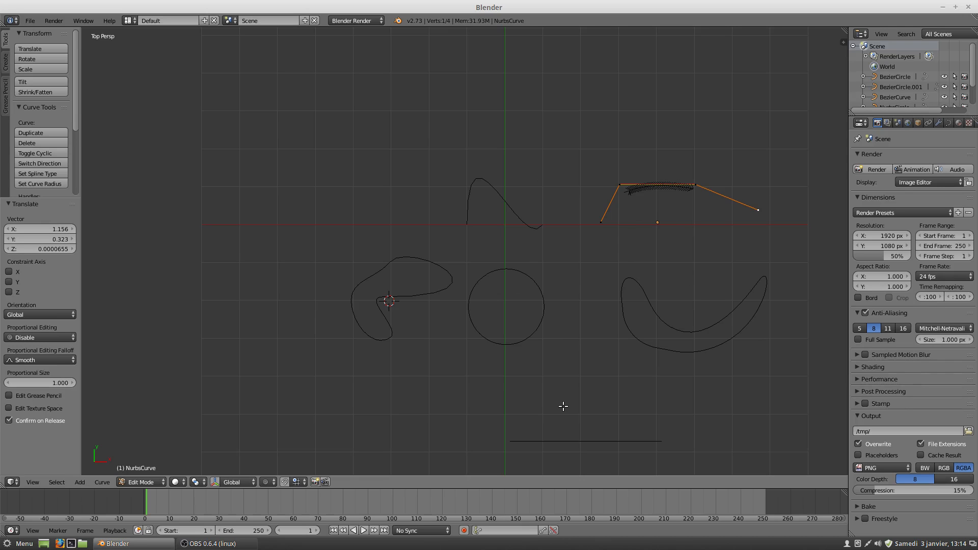
key(Tab)
Step: Enter Edit Mode on the path and move its right end control point about -0.30 in X and 5.46 in Y
right_click(597, 443)
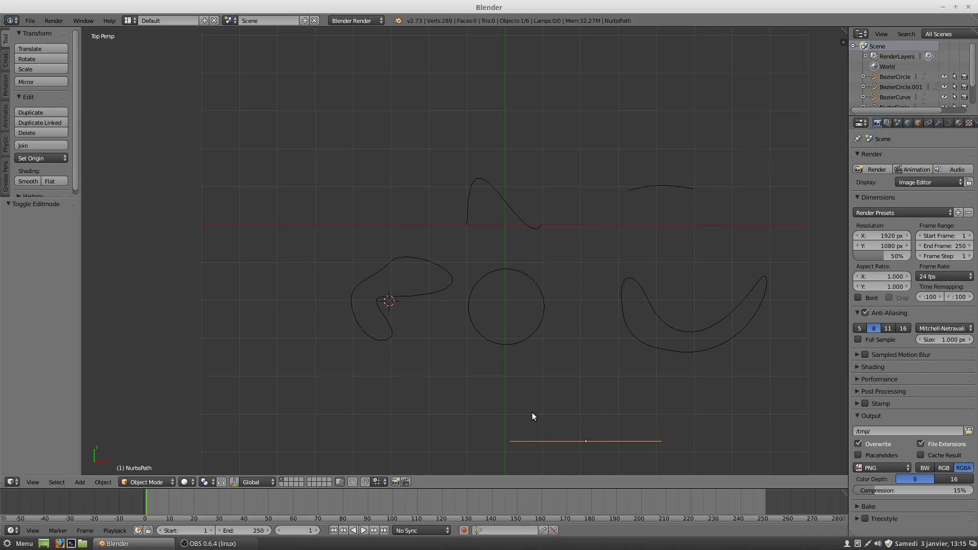
key(Tab)
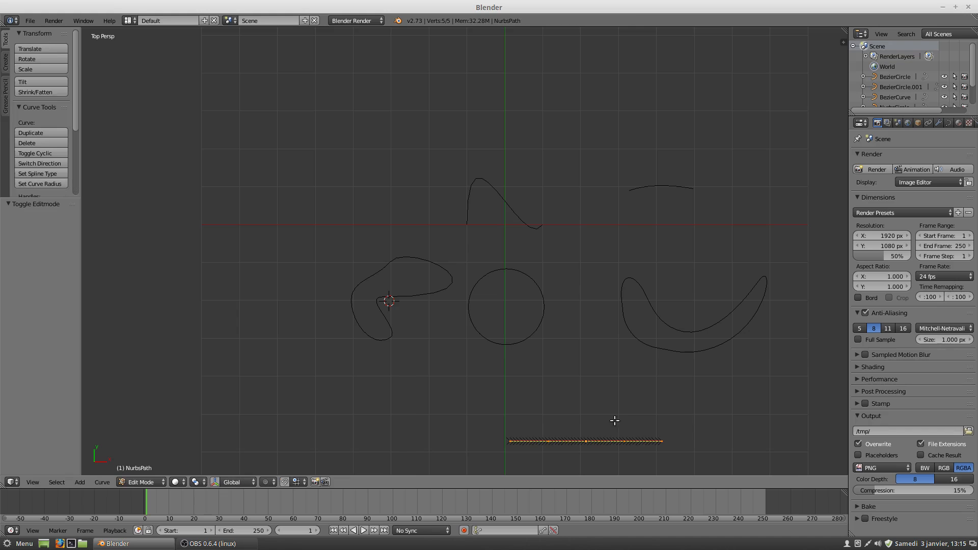
right_click(672, 441)
key(g)
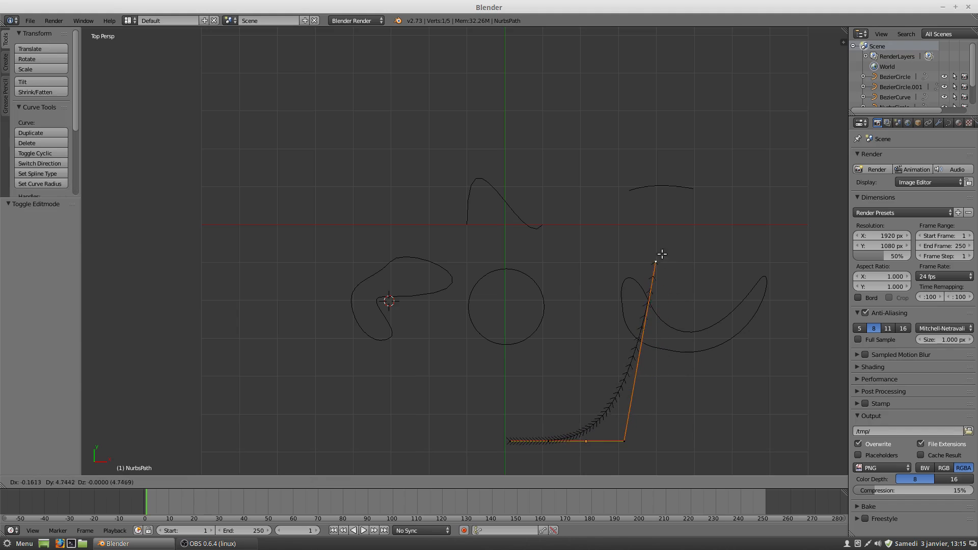
click(658, 233)
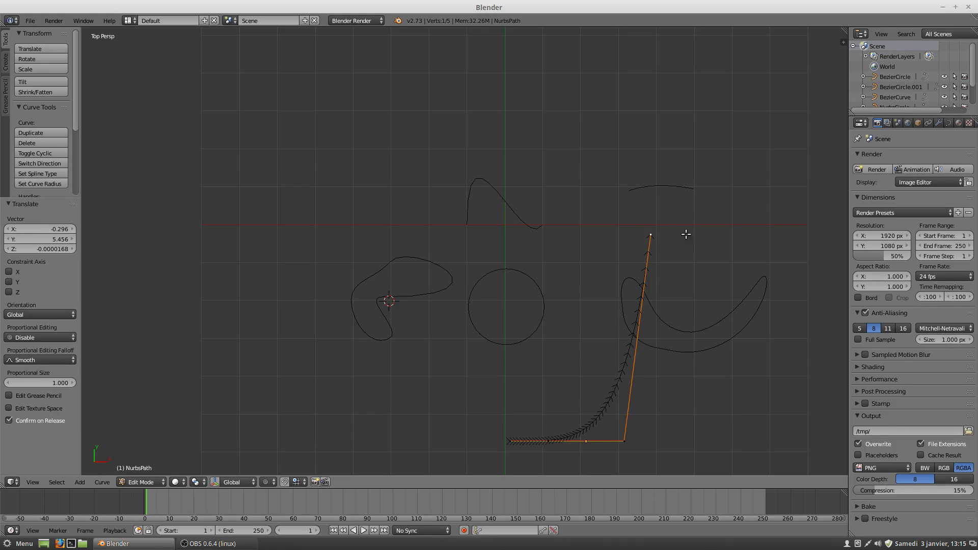
Step: Move the path's control point next to the raised end about 3.05, 0.58 in X and Y, and its middle one about 0.35, -0.34
key(g)
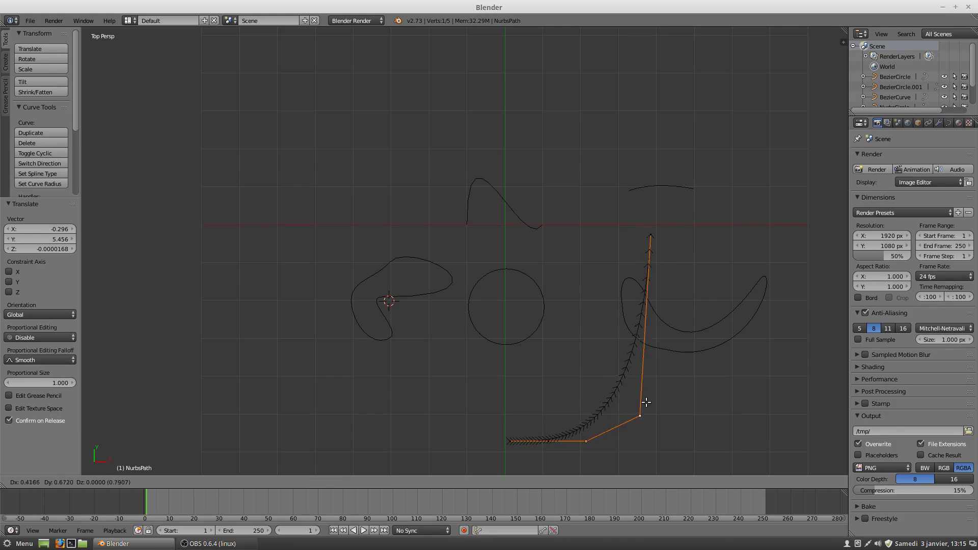
click(744, 408)
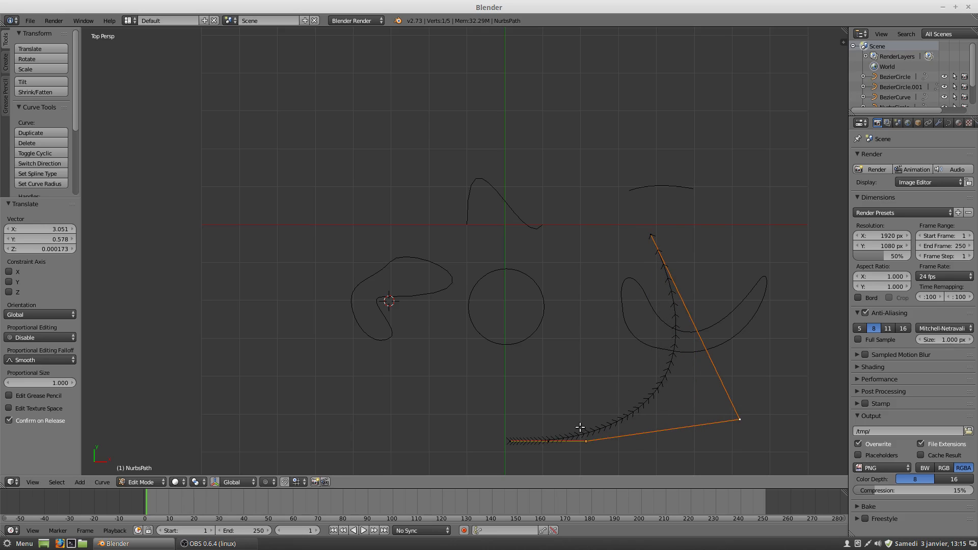
right_click(591, 454)
key(g)
click(606, 456)
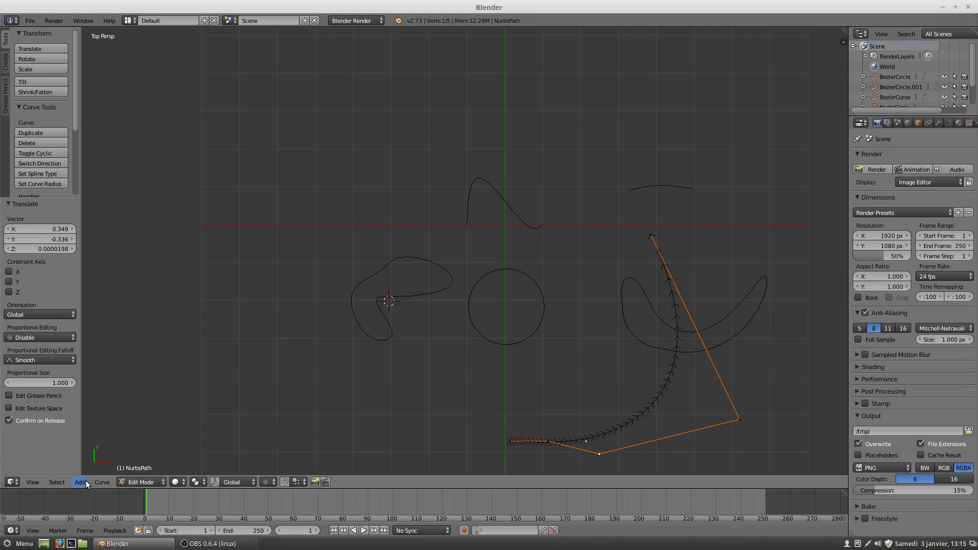
Step: Place the 3D cursor in the empty area above the reshaped Bezier circle, and show the path's curve data settings in a widened Properties editor
click(381, 142)
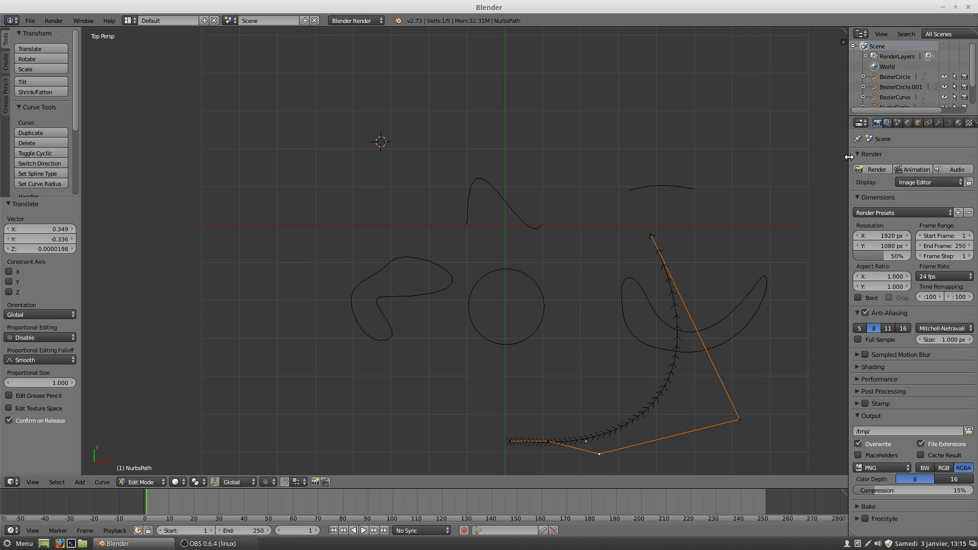
drag(849, 157, 788, 159)
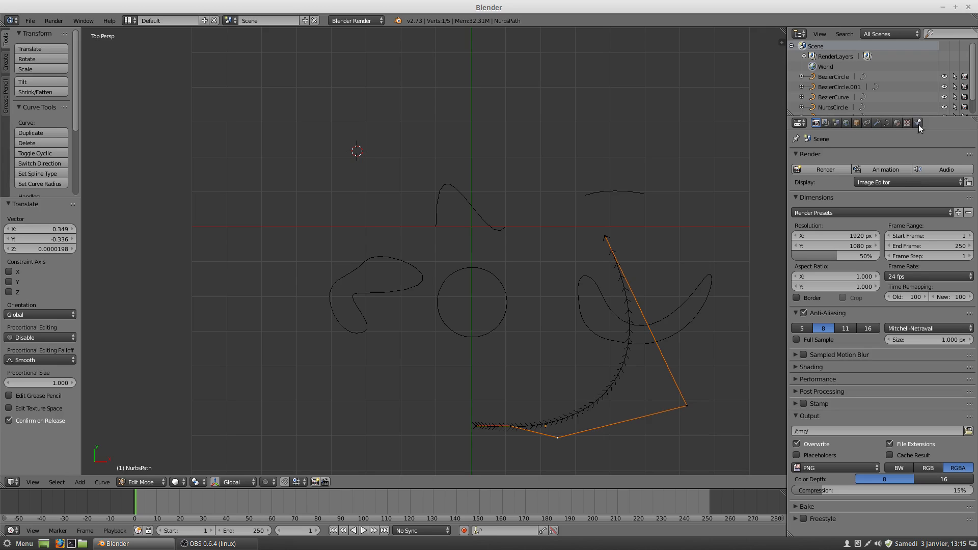
click(888, 124)
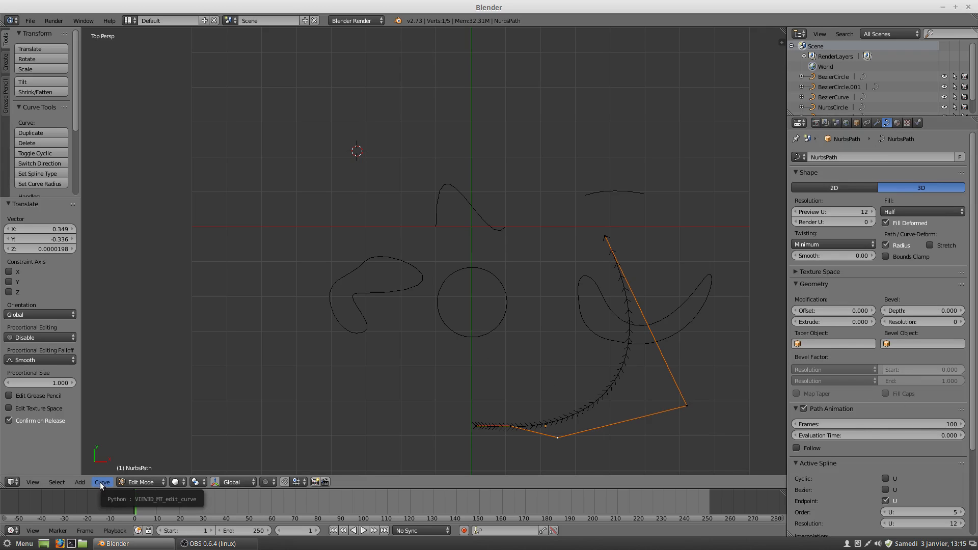
Step: Try to add a spiral at the 3D cursor while editing the path, and return to Object Mode
click(77, 482)
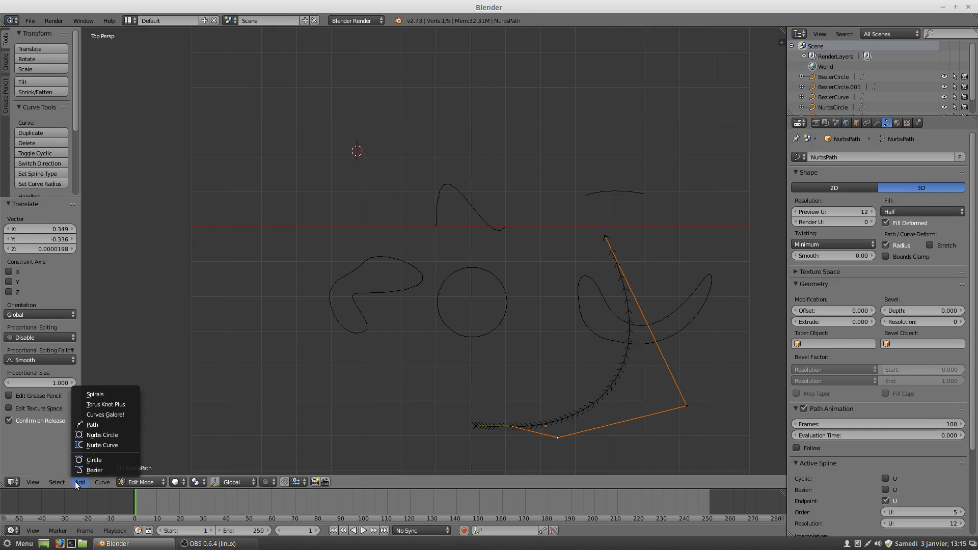
click(117, 395)
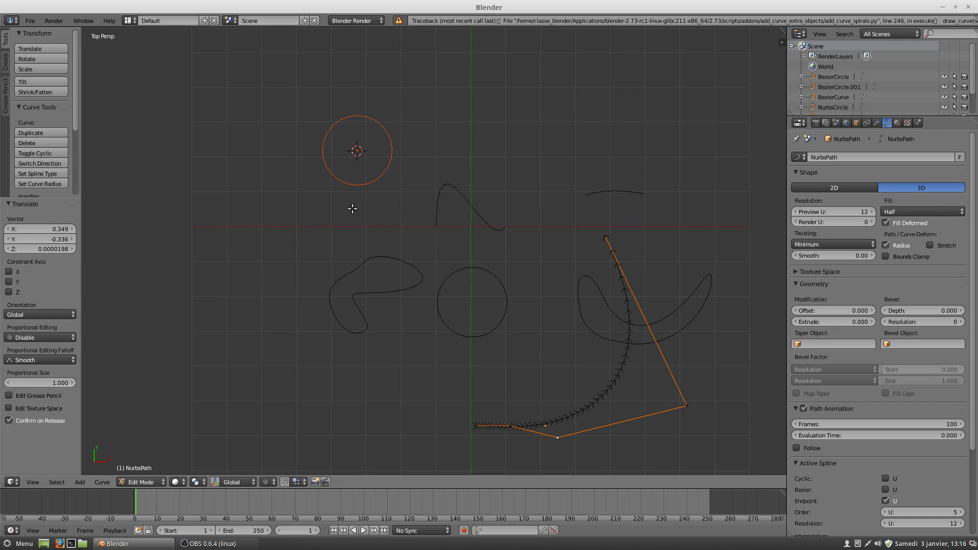
key(Tab)
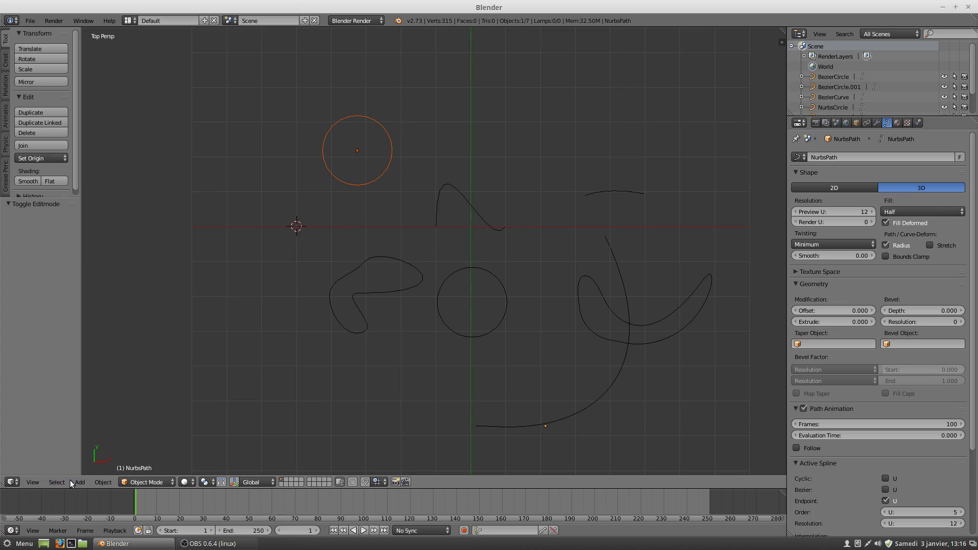
Step: Add a spiral at the 3D cursor from Object Mode and set its radius to 1.42
click(80, 482)
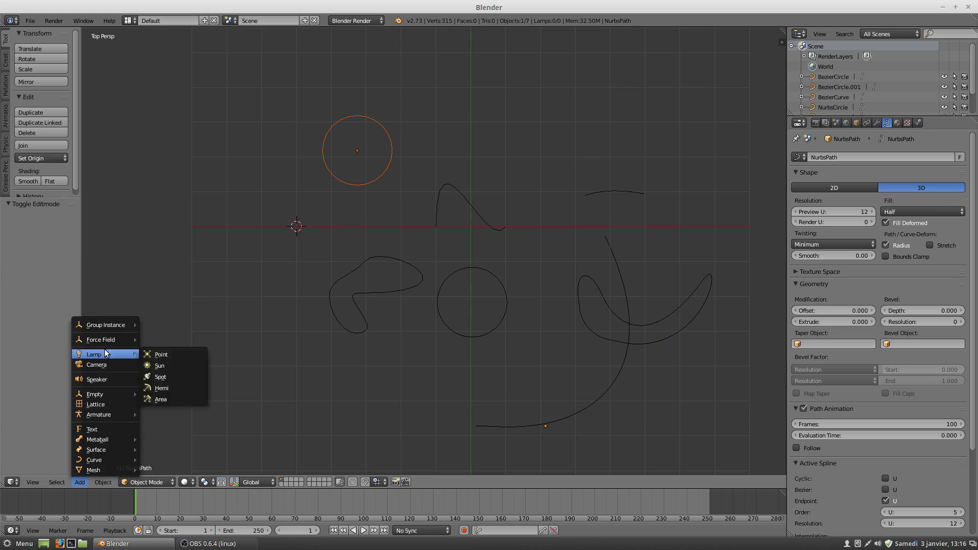
mouse_move(103, 460)
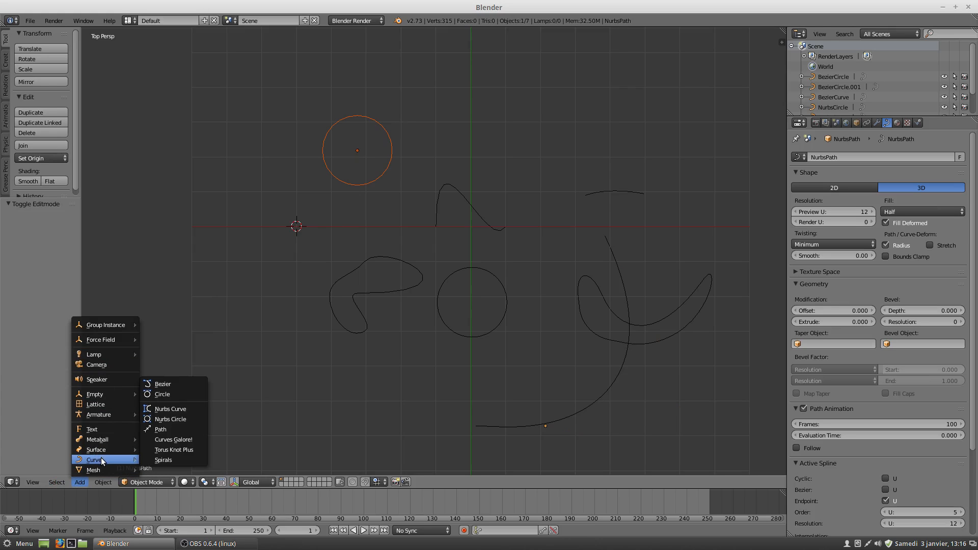
click(170, 460)
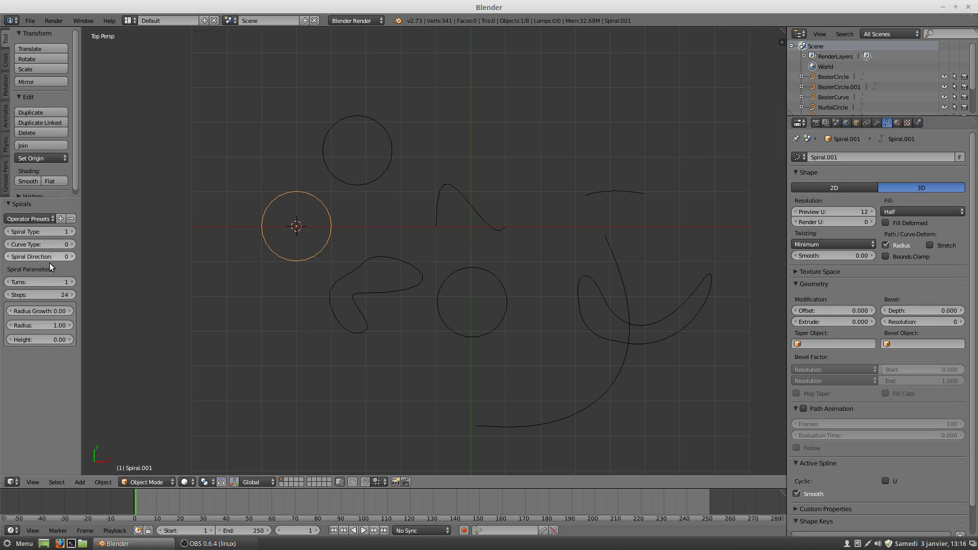
click(67, 325)
text(1.42)
key(Return)
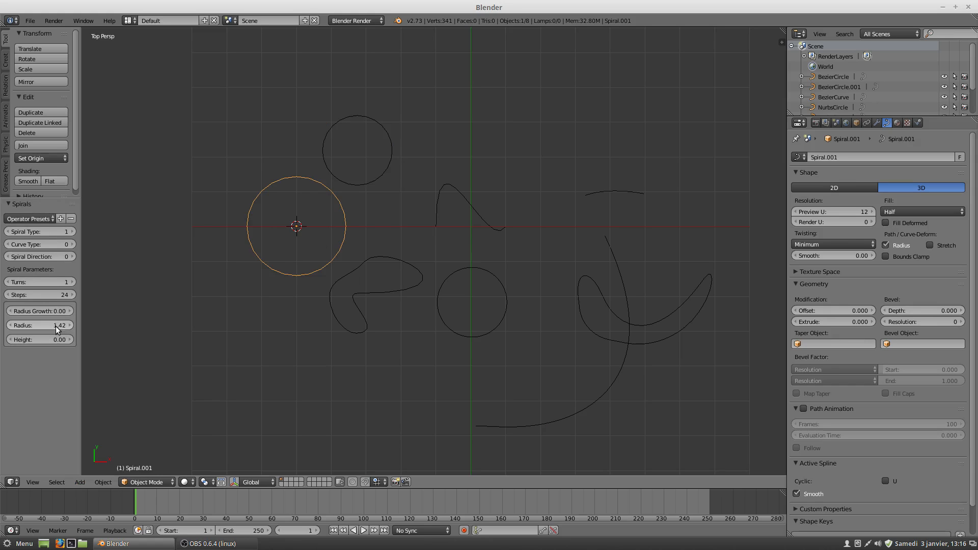
Step: Set the spiral's radius growth to 0.81 and its number of turns to 4
drag(52, 314, 87, 314)
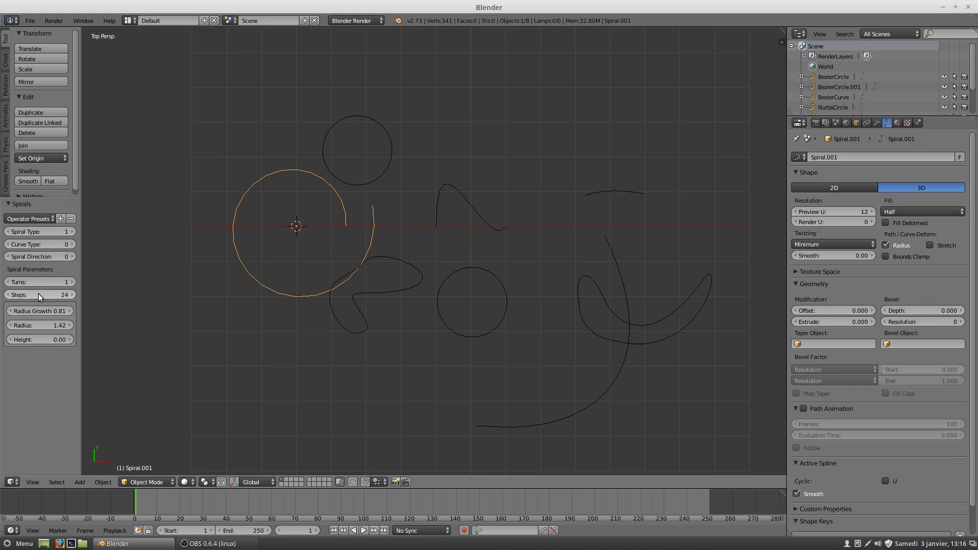
click(71, 282)
click(71, 282)
click(72, 282)
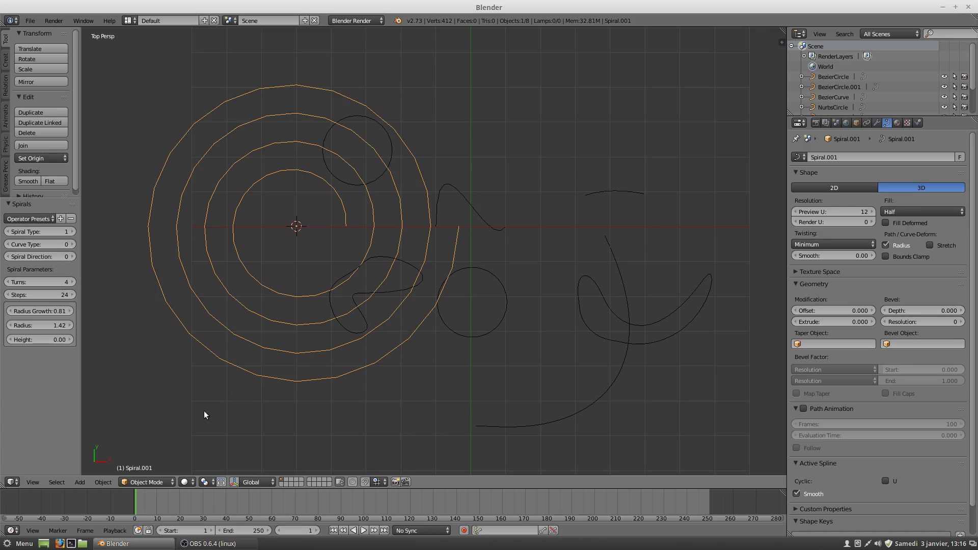
click(80, 482)
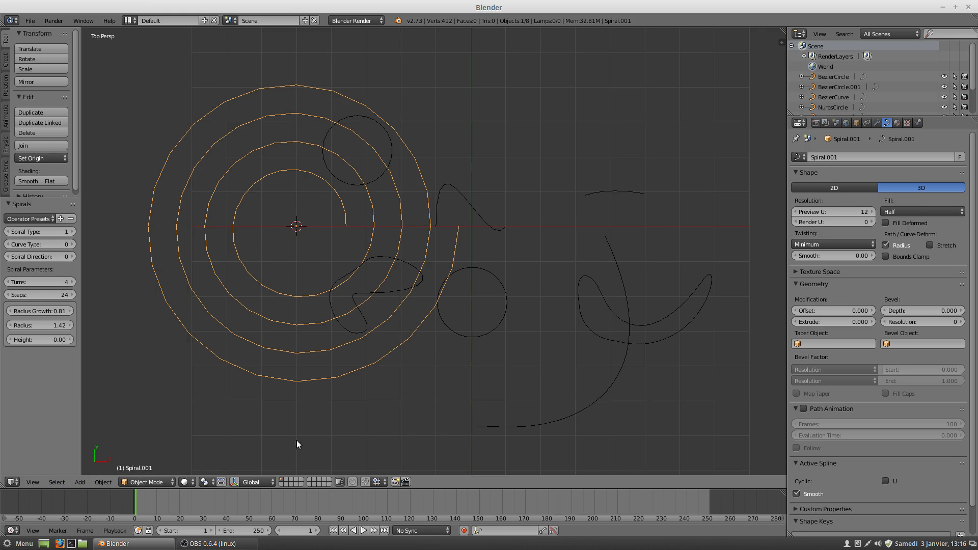